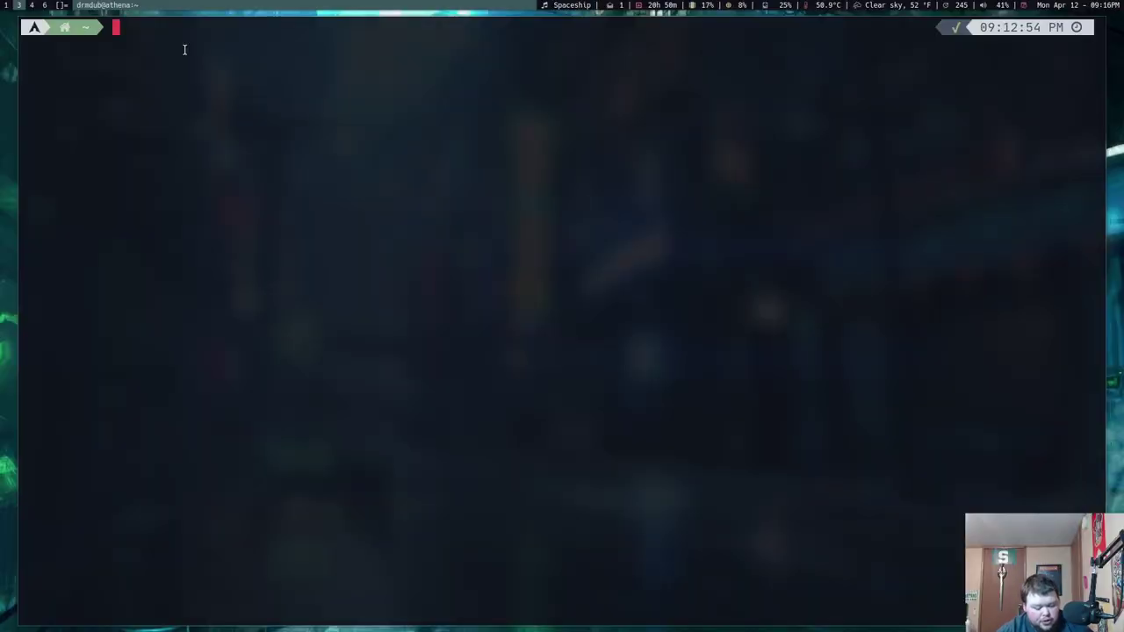
{"action": "type", "text": "pip3"}
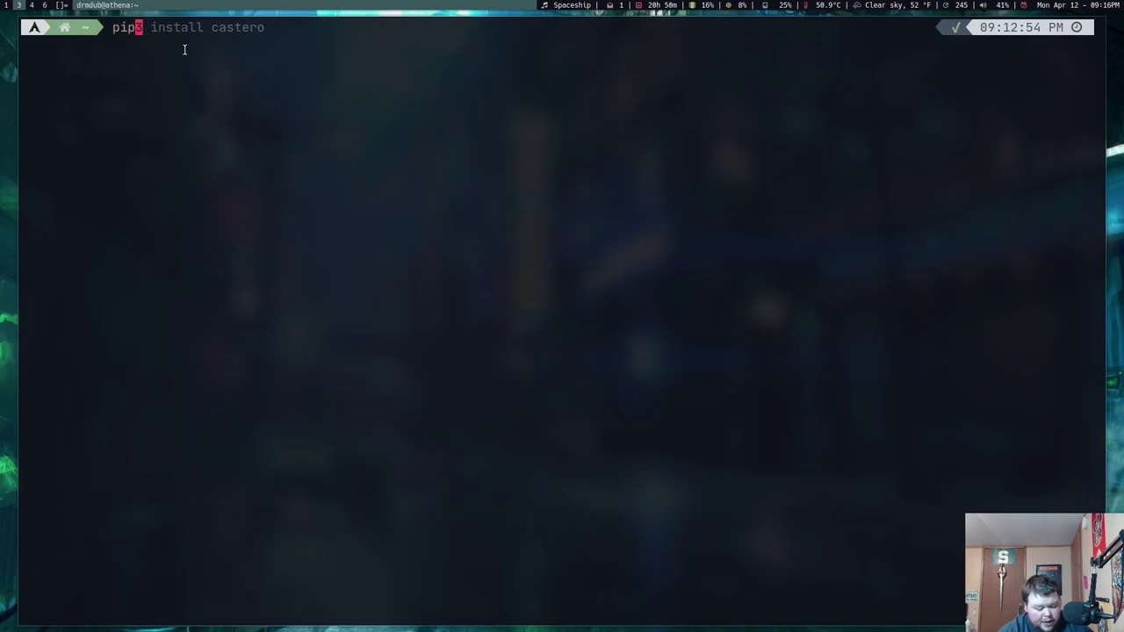
{"action": "key", "text": "Right"}
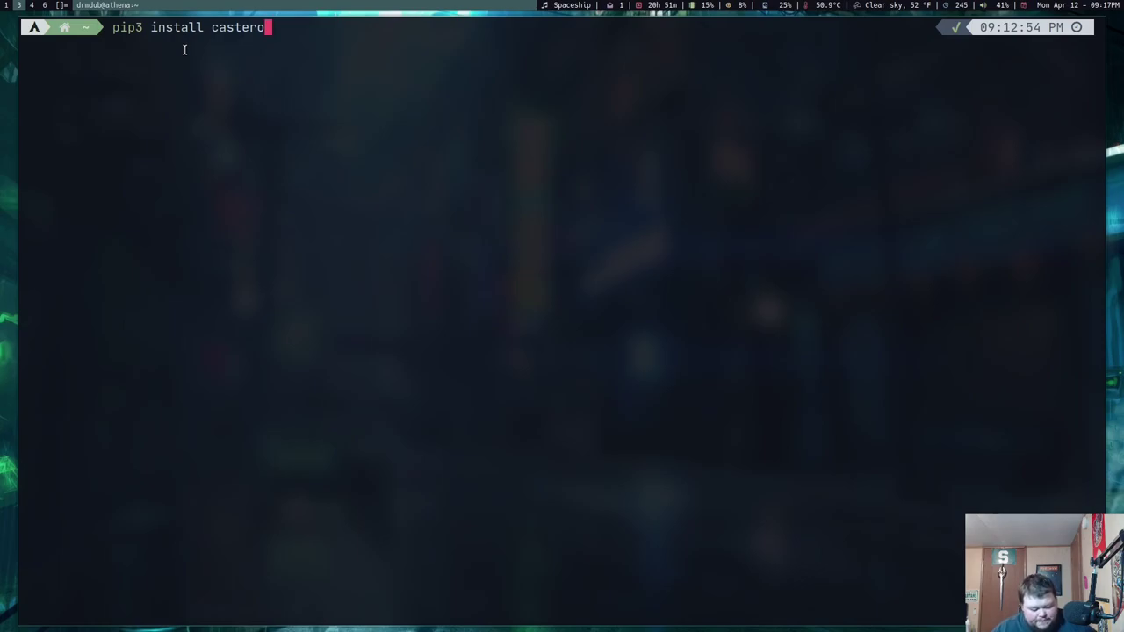
{"action": "key", "text": "BackSpace"}
{"action": "key", "text": "BackSpace"}
{"action": "key", "text": "BackSpace"}
{"action": "key", "text": "BackSpace"}
{"action": "key", "text": "BackSpace"}
{"action": "key", "text": "BackSpace"}
{"action": "key", "text": "BackSpace"}
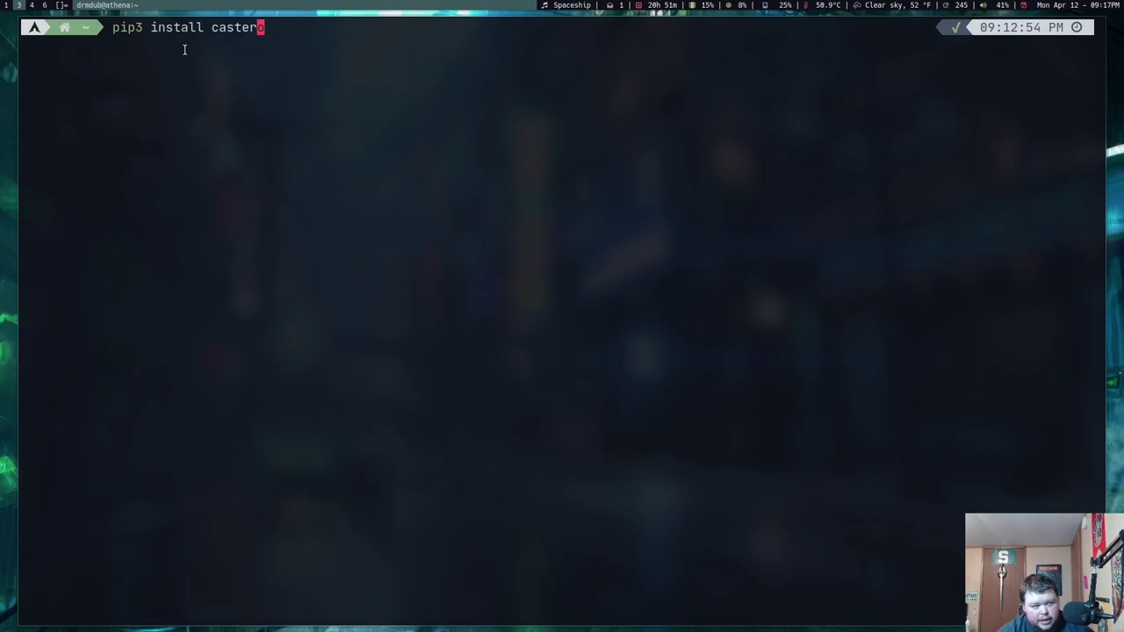
{"action": "key", "text": "BackSpace"}
{"action": "key", "text": "BackSpace"}
{"action": "key", "text": "BackSpace"}
{"action": "key", "text": "BackSpace"}
{"action": "key", "text": "BackSpace"}
{"action": "key", "text": "BackSpace"}
{"action": "key", "text": "BackSpace"}
{"action": "key", "text": "BackSpace"}
{"action": "key", "text": "BackSpace"}
{"action": "key", "text": "BackSpace"}
{"action": "key", "text": "BackSpace"}
{"action": "key", "text": "BackSpace"}
{"action": "key", "text": "BackSpace"}
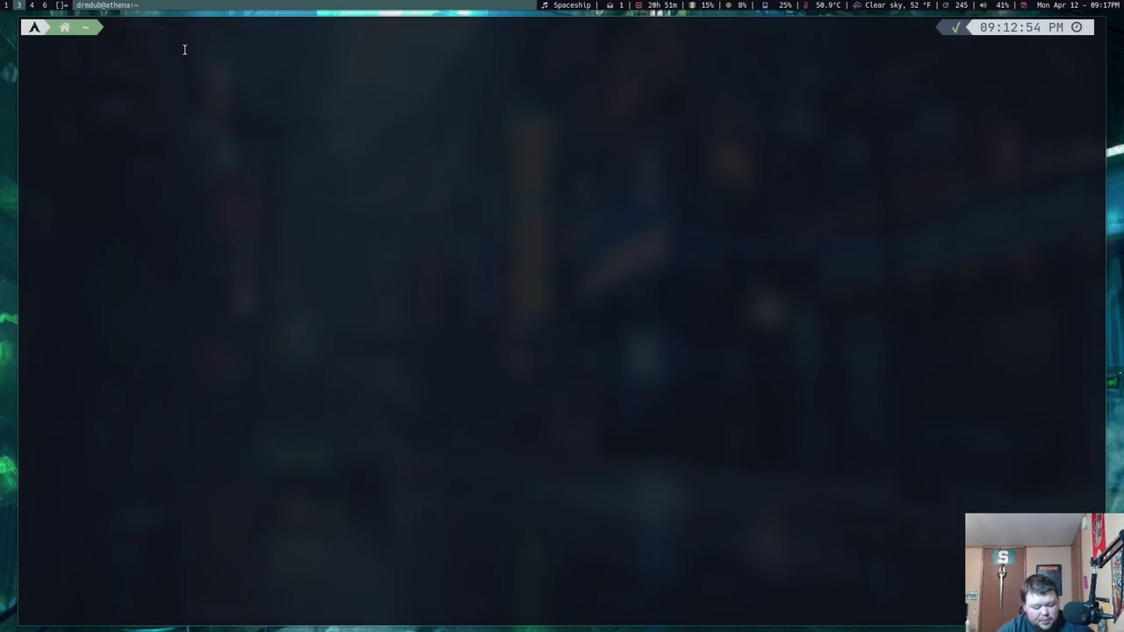
{"action": "type", "text": "yay"}
{"action": "key", "text": "Right"}
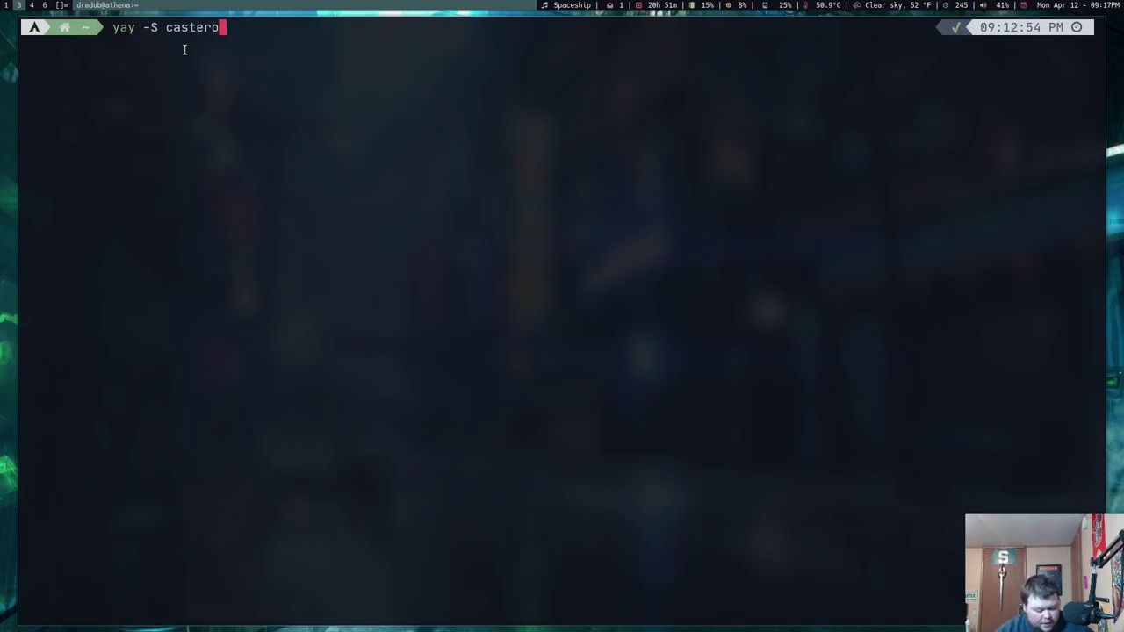
{"action": "key", "text": "ctrl+c"}
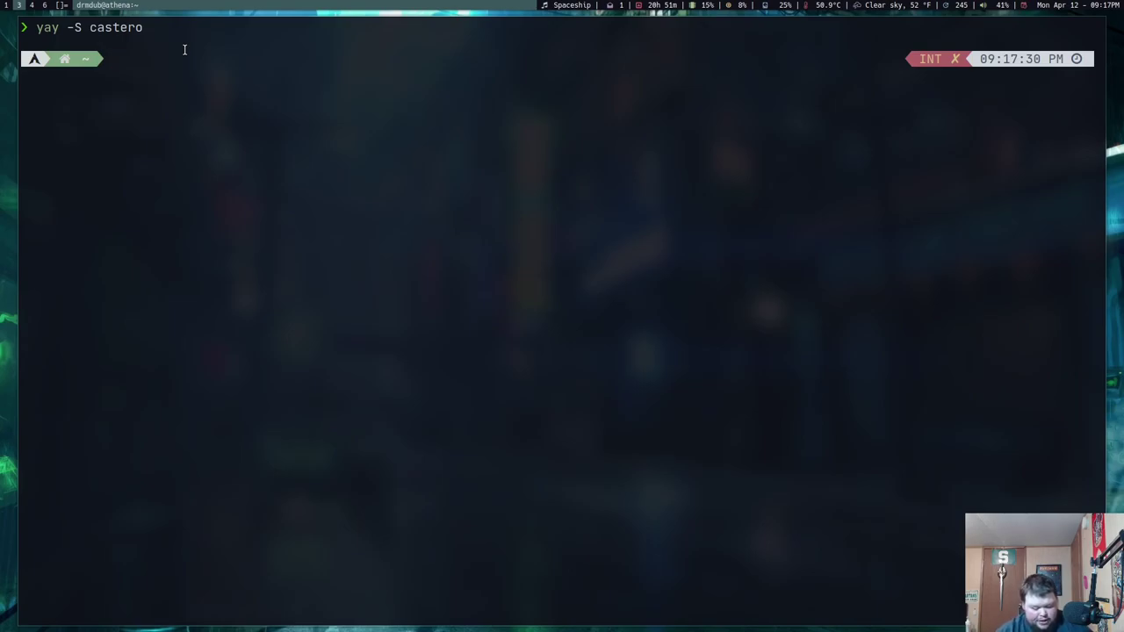
{"action": "type", "text": "castero"}
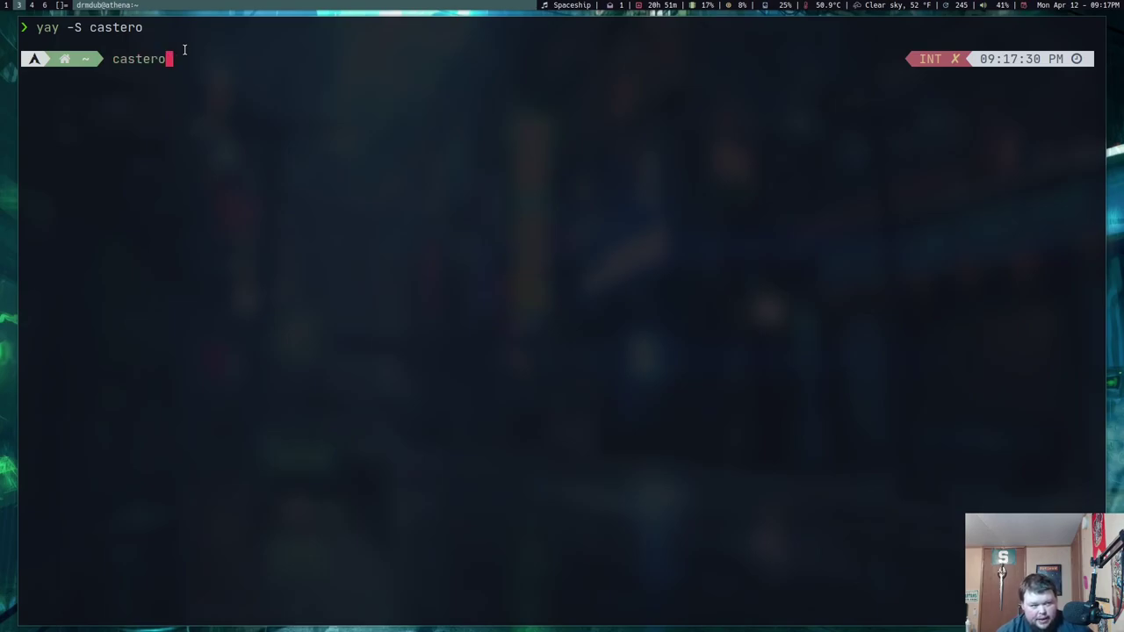
{"action": "key", "text": "Return"}
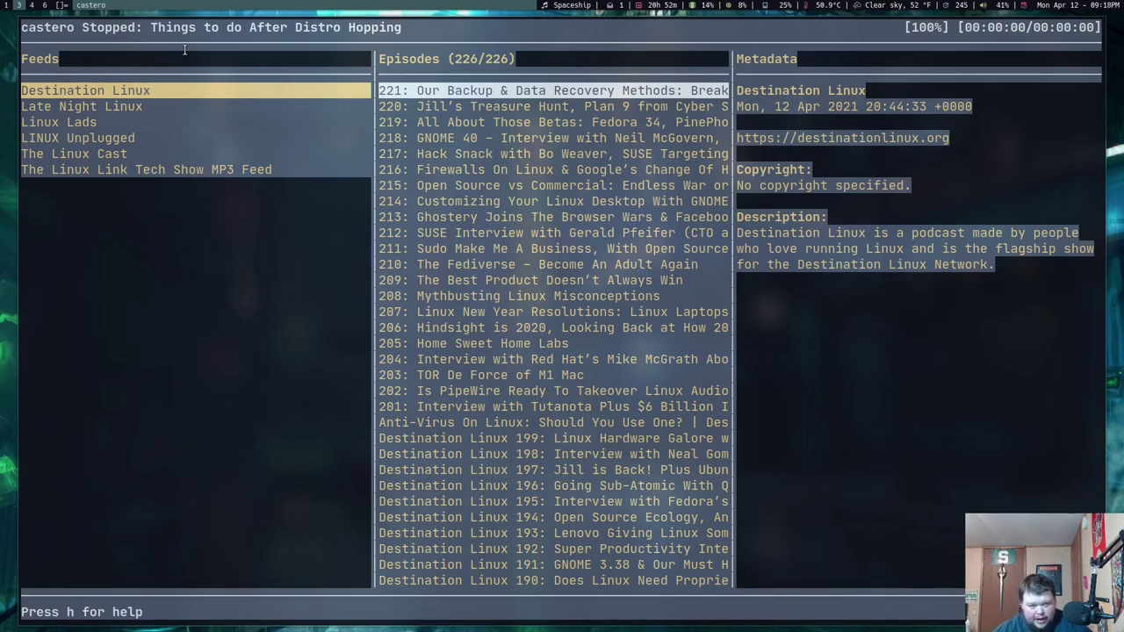
{"action": "key", "text": "a"}
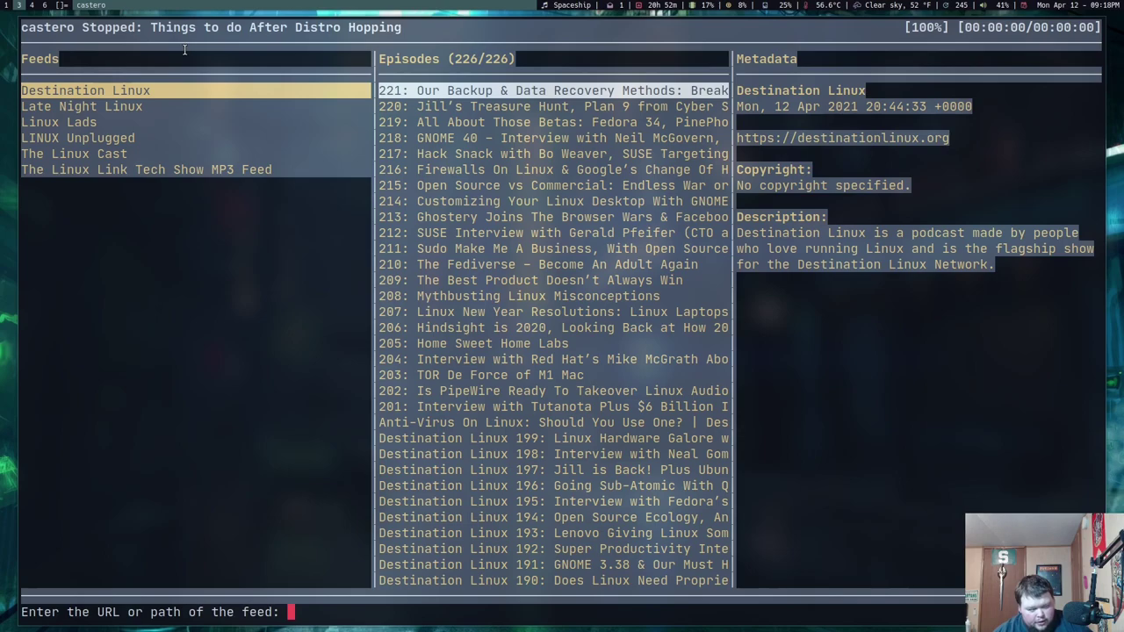
{"action": "key", "text": "Down"}
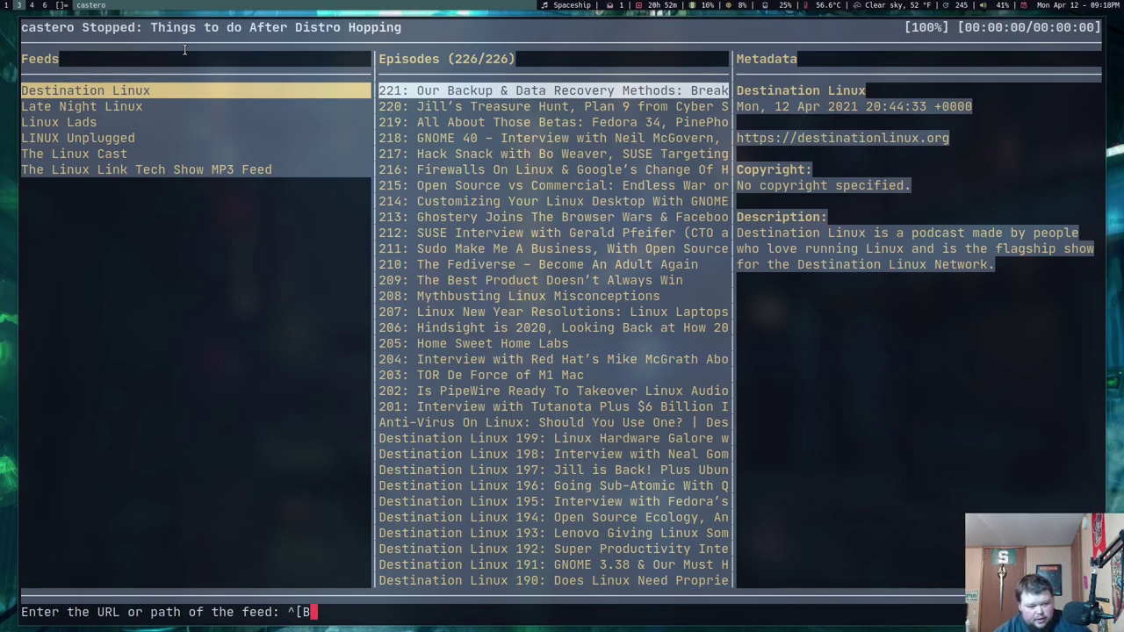
{"action": "key", "text": "BackSpace"}
{"action": "key", "text": "BackSpace"}
{"action": "key", "text": "BackSpace"}
{"action": "key", "text": "ctrl+shift+v"}
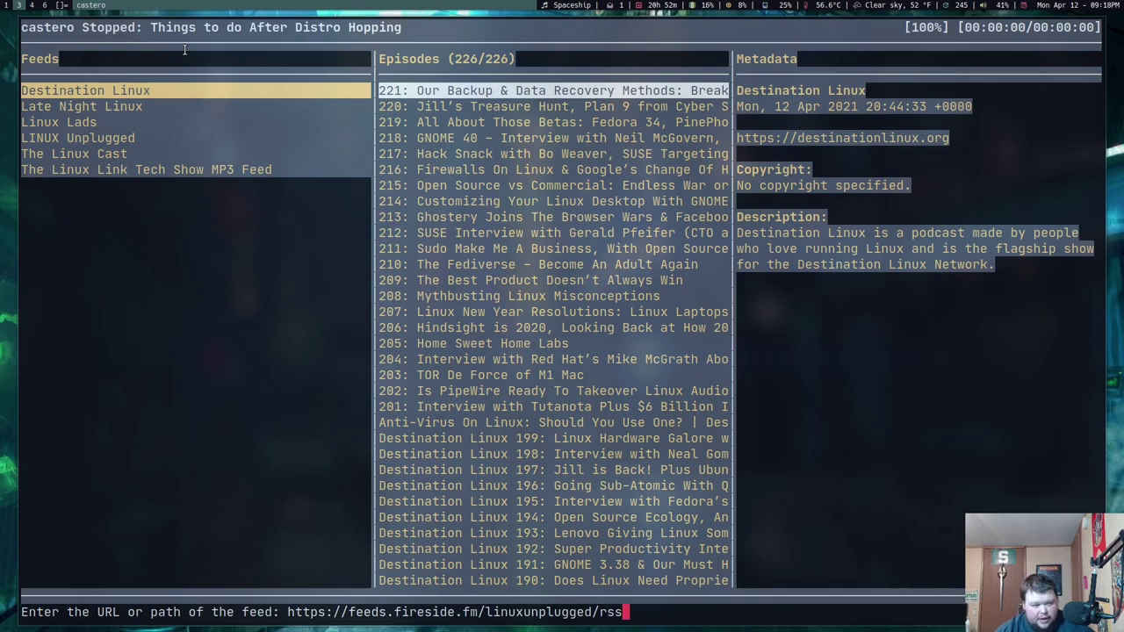
{"action": "key", "text": "Return"}
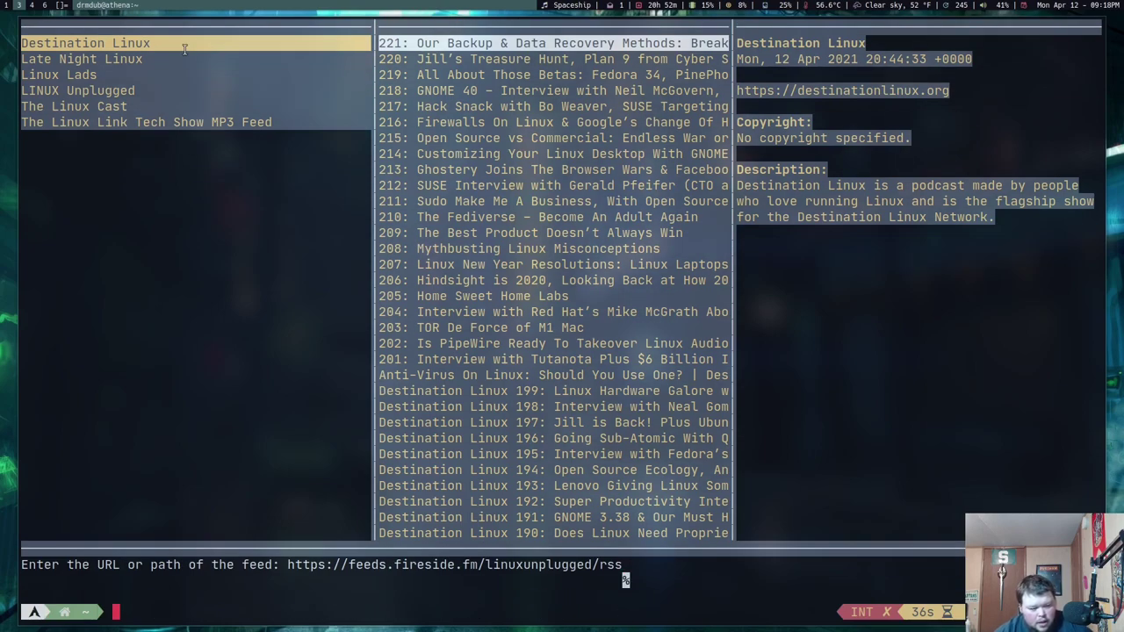
Start castero again from the shell prompt, quitting and relaunching it once.
{"action": "type", "text": "castero"}
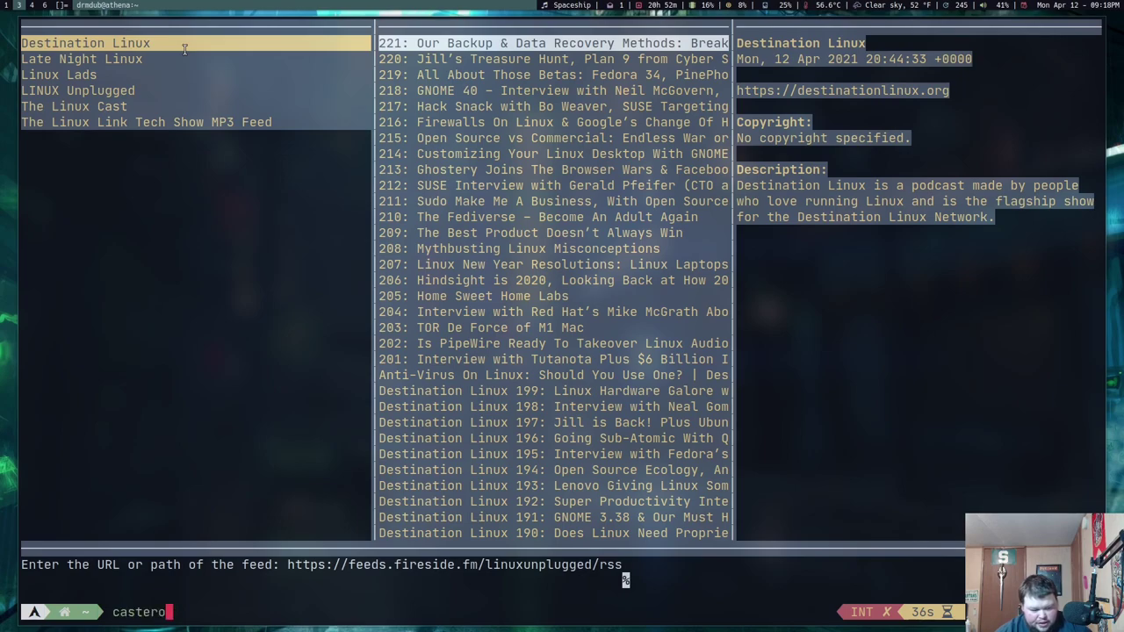
{"action": "key", "text": "Return"}
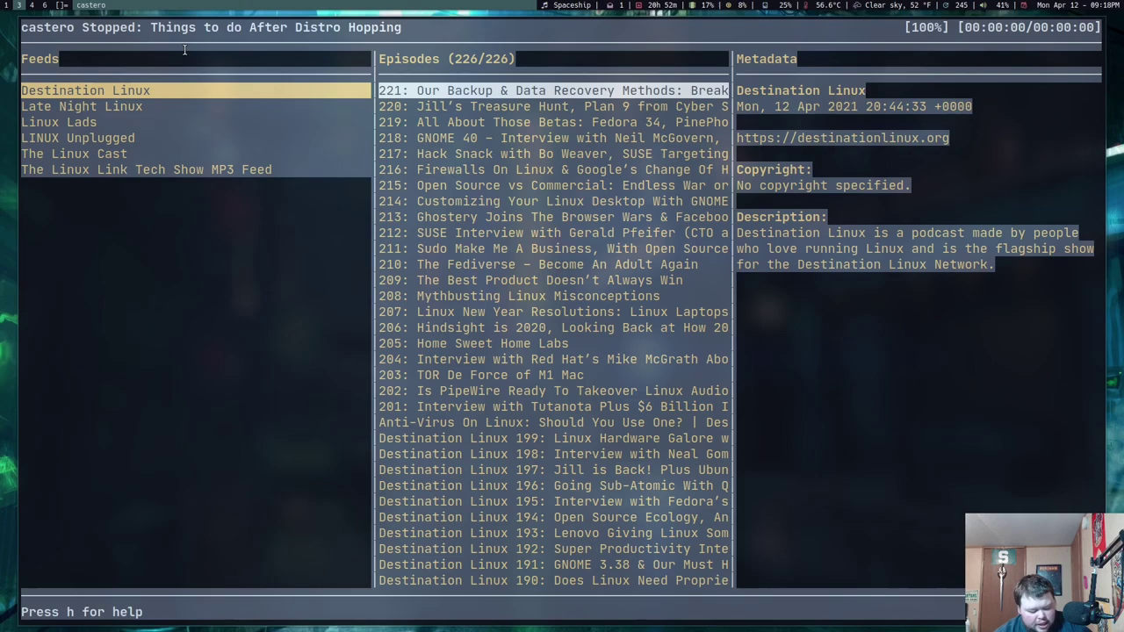
{"action": "key", "text": "q"}
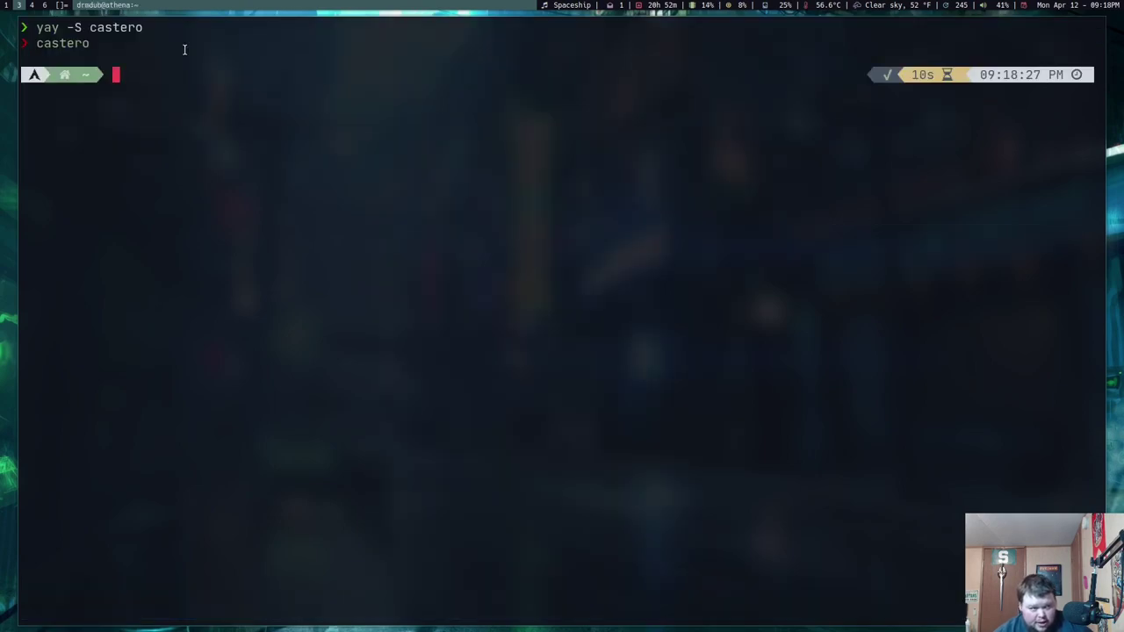
{"action": "type", "text": "castero"}
{"action": "key", "text": "Return"}
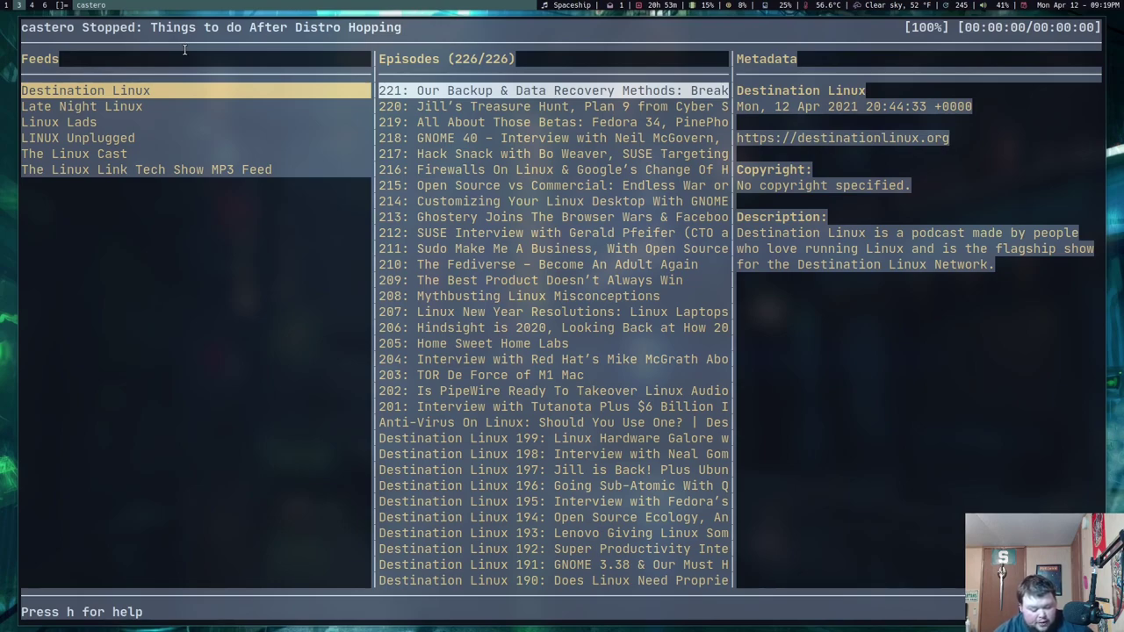
Look through the subscribed podcast feeds and highlight Linux Lads.
{"action": "key", "text": "Down"}
{"action": "key", "text": "Down"}
{"action": "key", "text": "Down"}
{"action": "key", "text": "Up"}
{"action": "key", "text": "Up"}
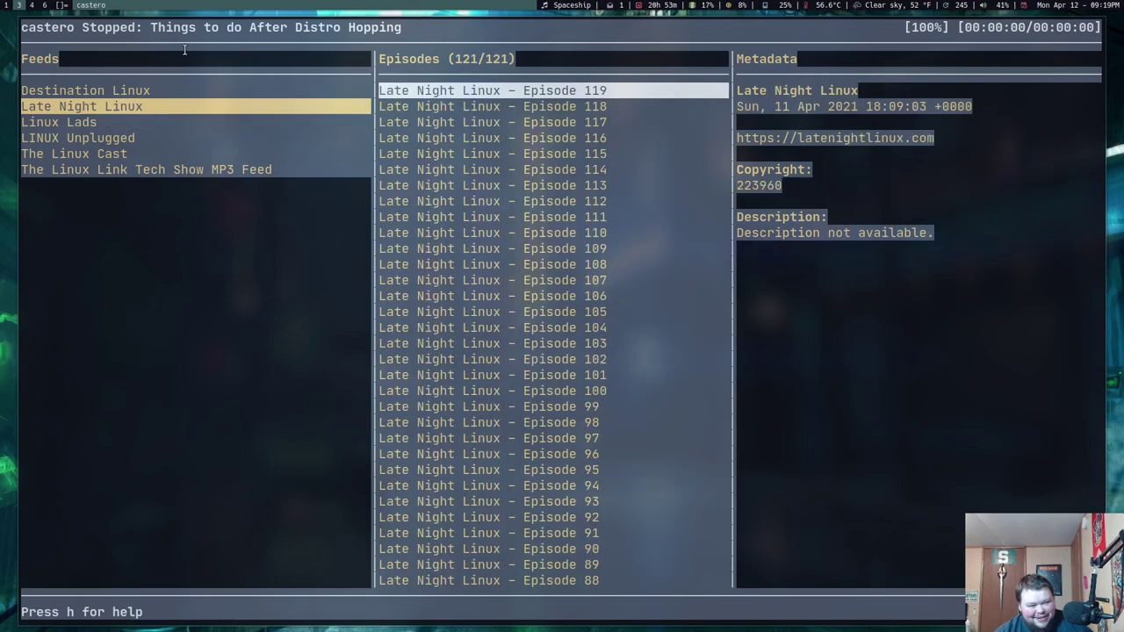
{"action": "key", "text": "Down"}
{"action": "key", "text": "Up"}
{"action": "key", "text": "Down"}
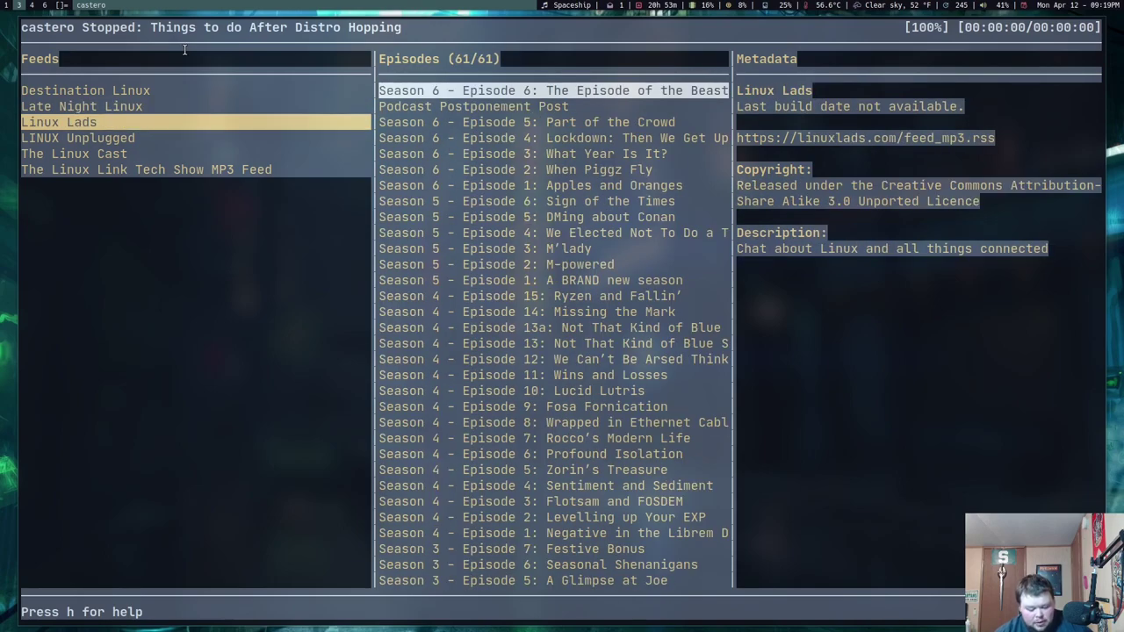
Browse the Season 6 episodes of Linux Lads and read their metadata.
{"action": "key", "text": "Right"}
{"action": "key", "text": "Down"}
{"action": "key", "text": "Down"}
{"action": "key", "text": "Down"}
{"action": "key", "text": "Down"}
{"action": "key", "text": "Down"}
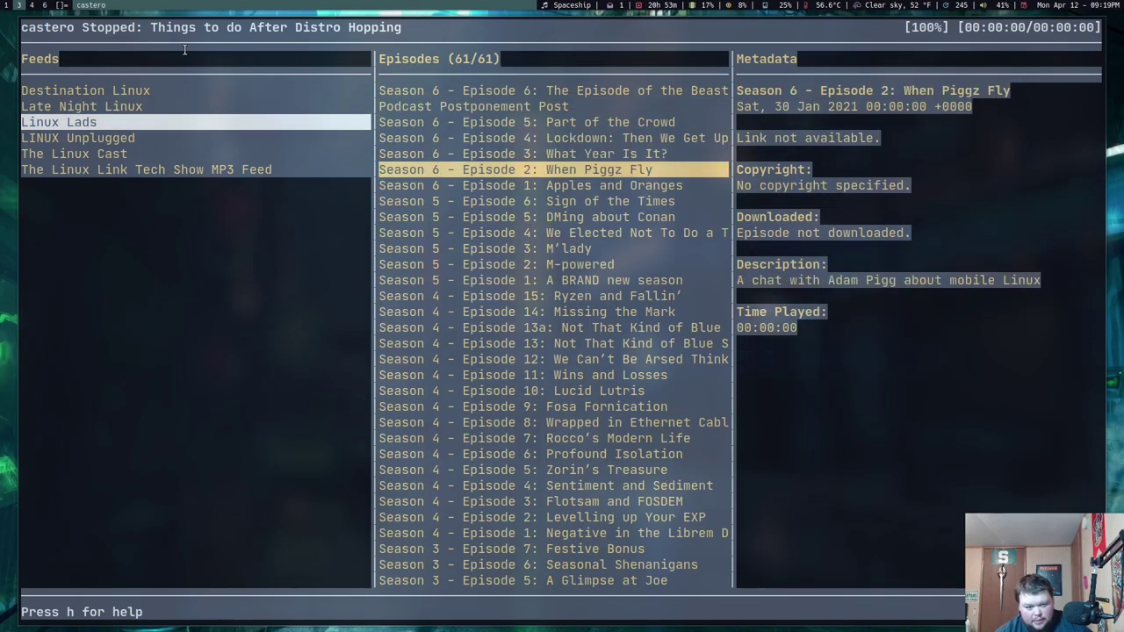
{"action": "key", "text": "Up"}
{"action": "key", "text": "Up"}
{"action": "key", "text": "Down"}
Select the LINUX Unplugged feed, check the playback queue and return to the feeds view.
{"action": "key", "text": "Left"}
{"action": "key", "text": "Down"}
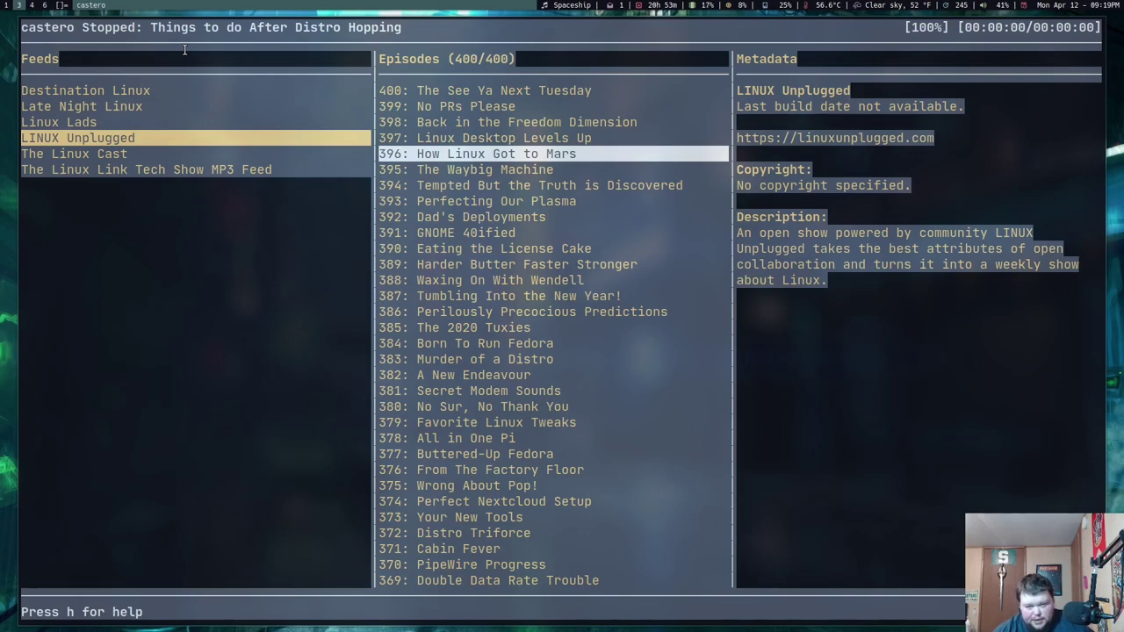
{"action": "key", "text": "2"}
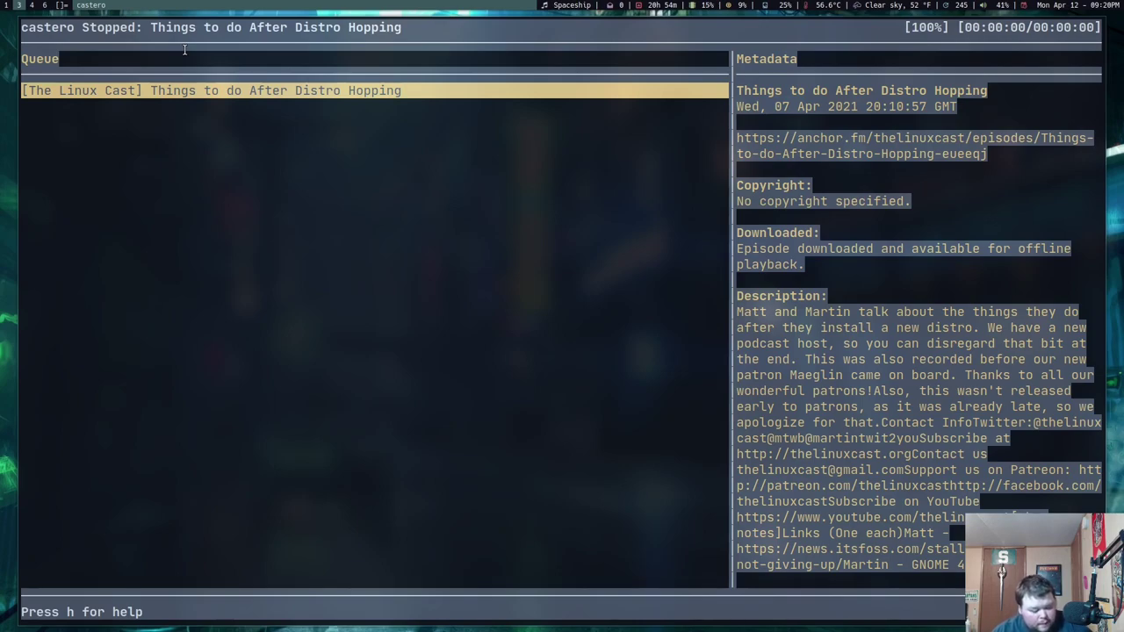
{"action": "key", "text": "1"}
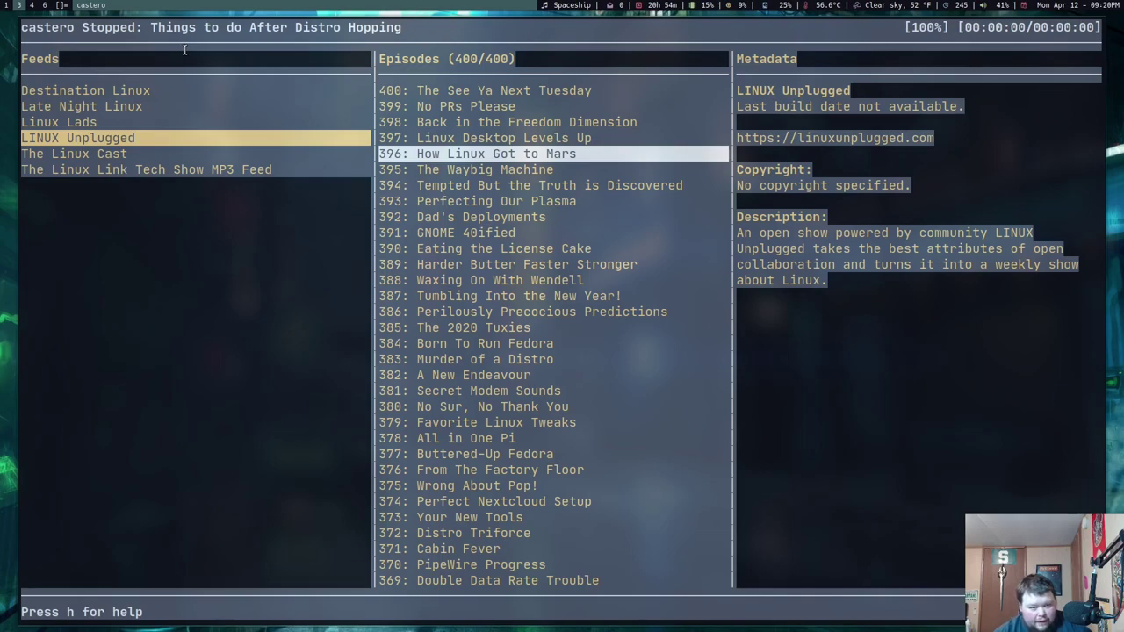
{"action": "key", "text": "Down"}
{"action": "key", "text": "Up"}
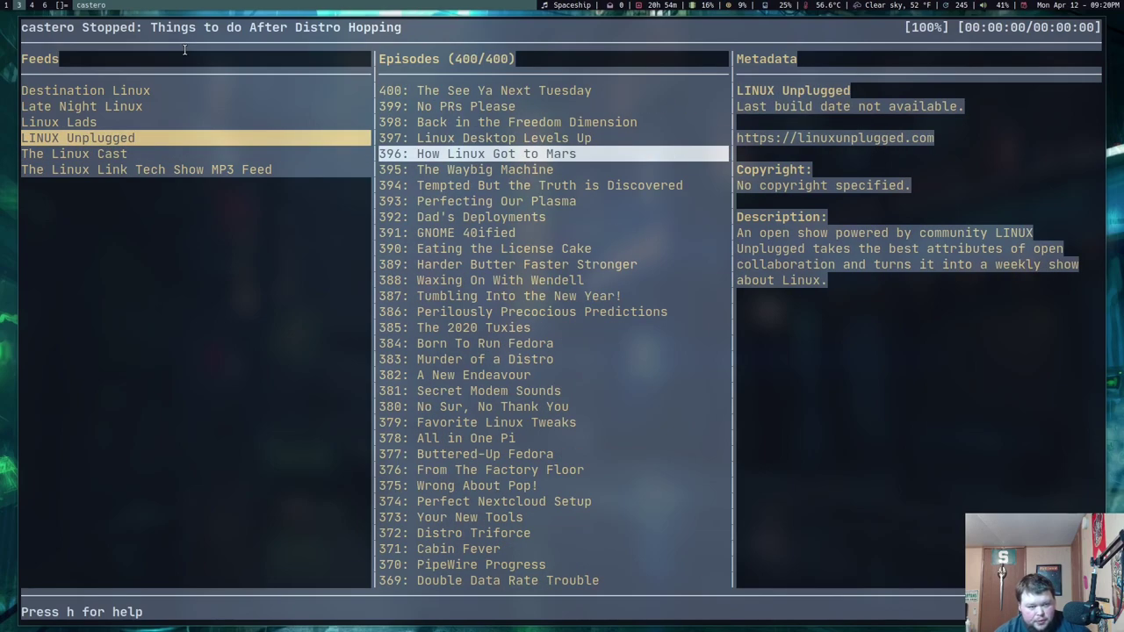
Add the LINUX Unplugged episode "393: Perfecting Our Plasma" to the queue.
{"action": "key", "text": "Right"}
{"action": "key", "text": "Down"}
{"action": "key", "text": "Down"}
{"action": "key", "text": "Down"}
{"action": "key", "text": "Up"}
{"action": "key", "text": "Up"}
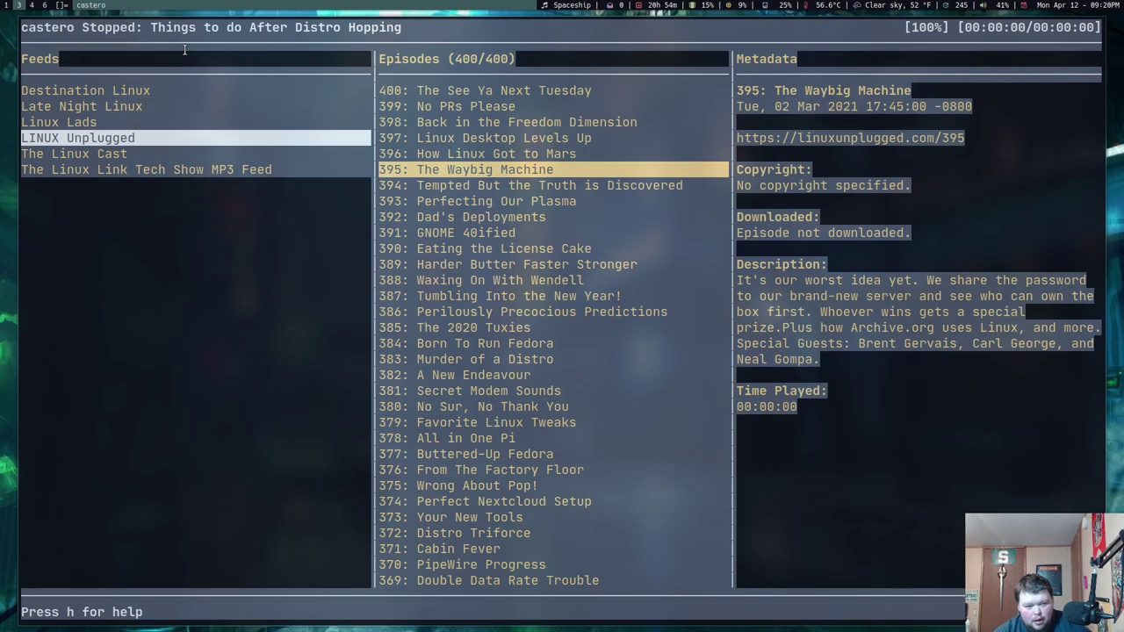
{"action": "key", "text": "Down"}
{"action": "key", "text": "Down"}
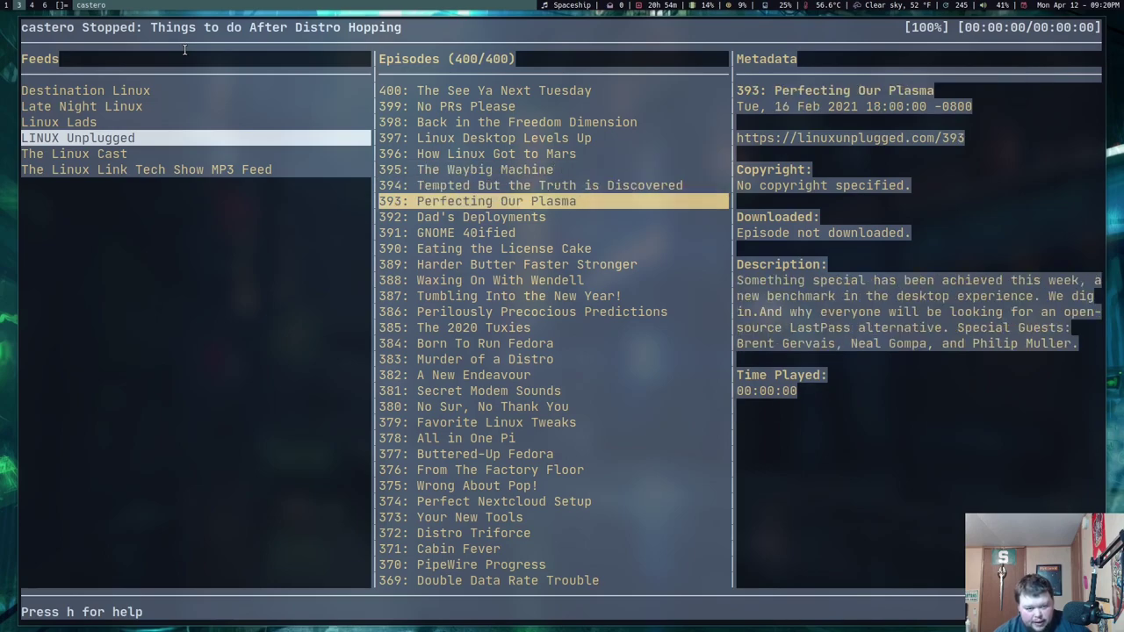
{"action": "key", "text": "Down"}
{"action": "key", "text": "a"}
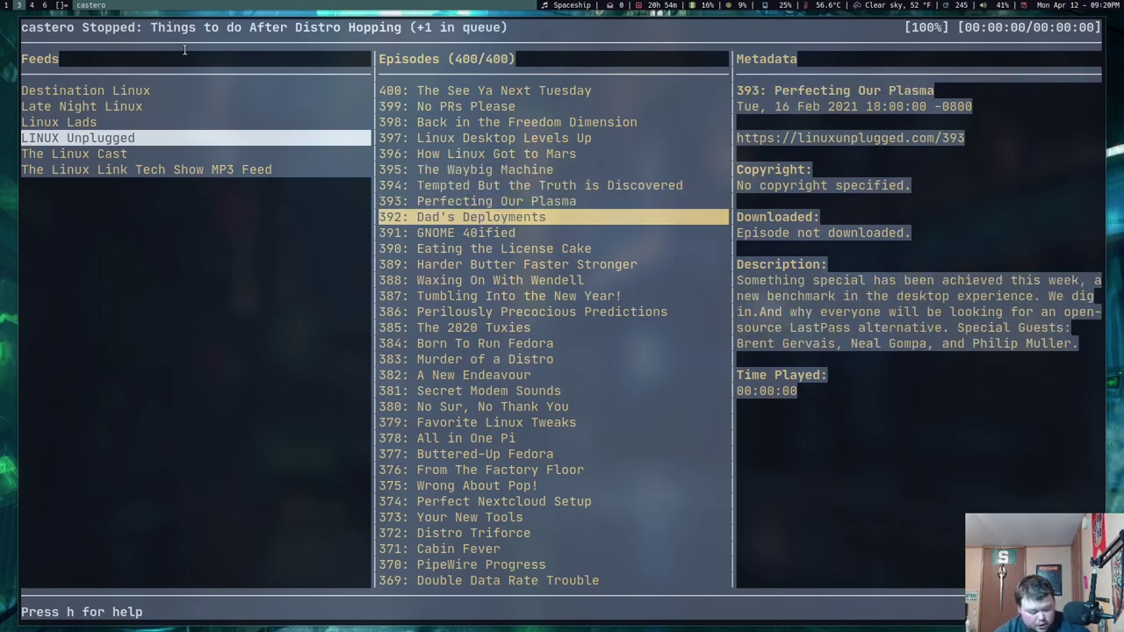
Review the queued and downloaded episodes, and return to the feeds view with metadata.
{"action": "key", "text": "2"}
{"action": "key", "text": "Down"}
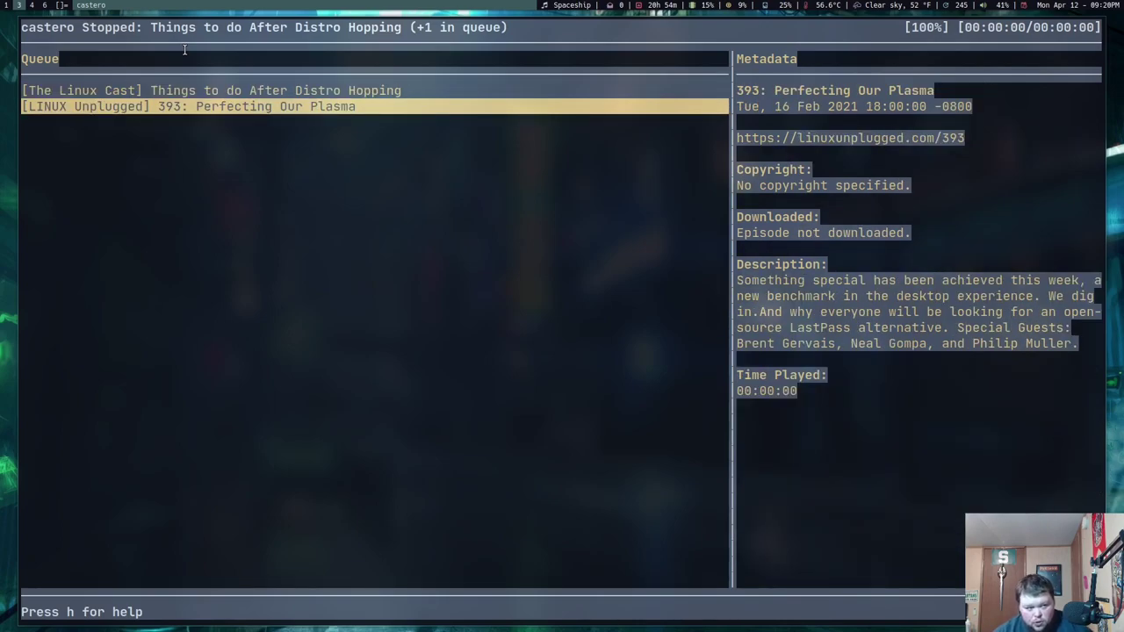
{"action": "key", "text": "1"}
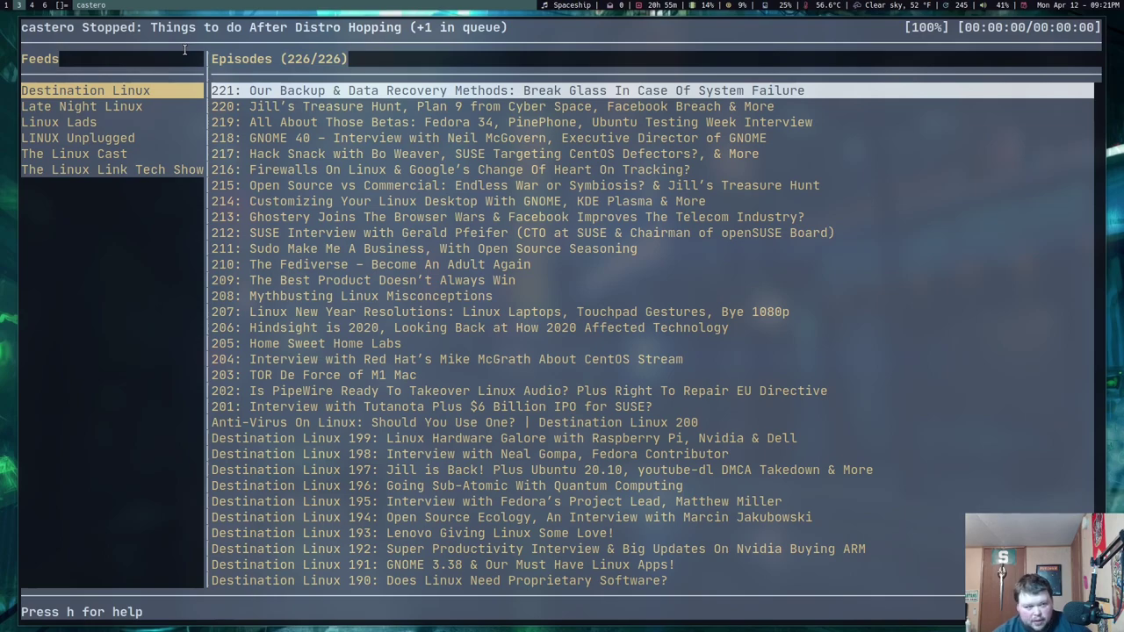
{"action": "key", "text": "3"}
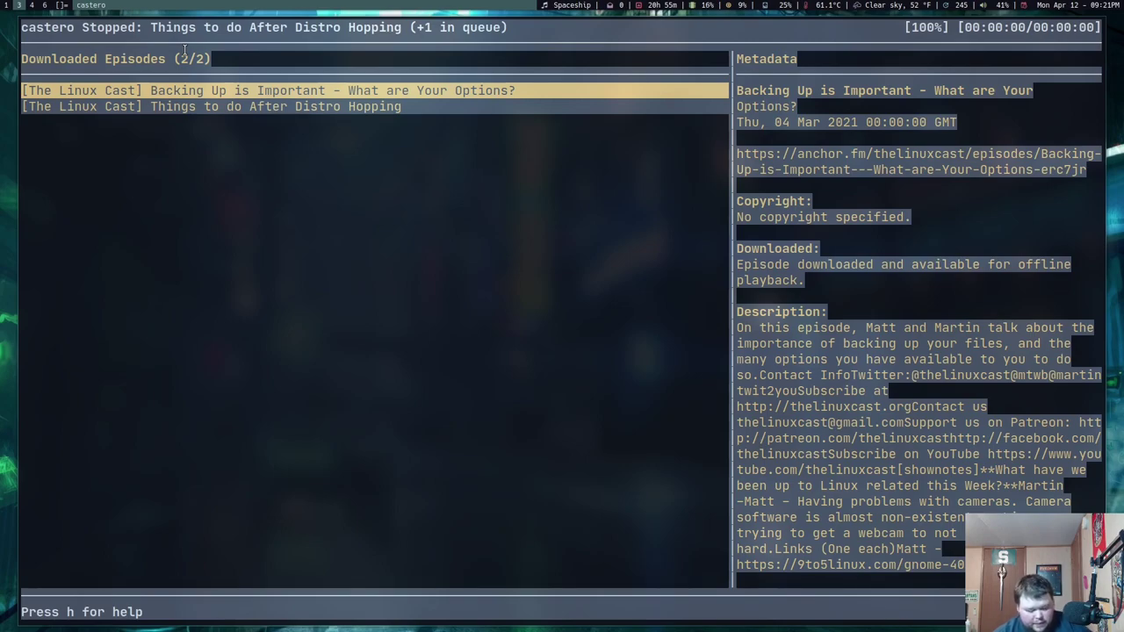
{"action": "key", "text": "1"}
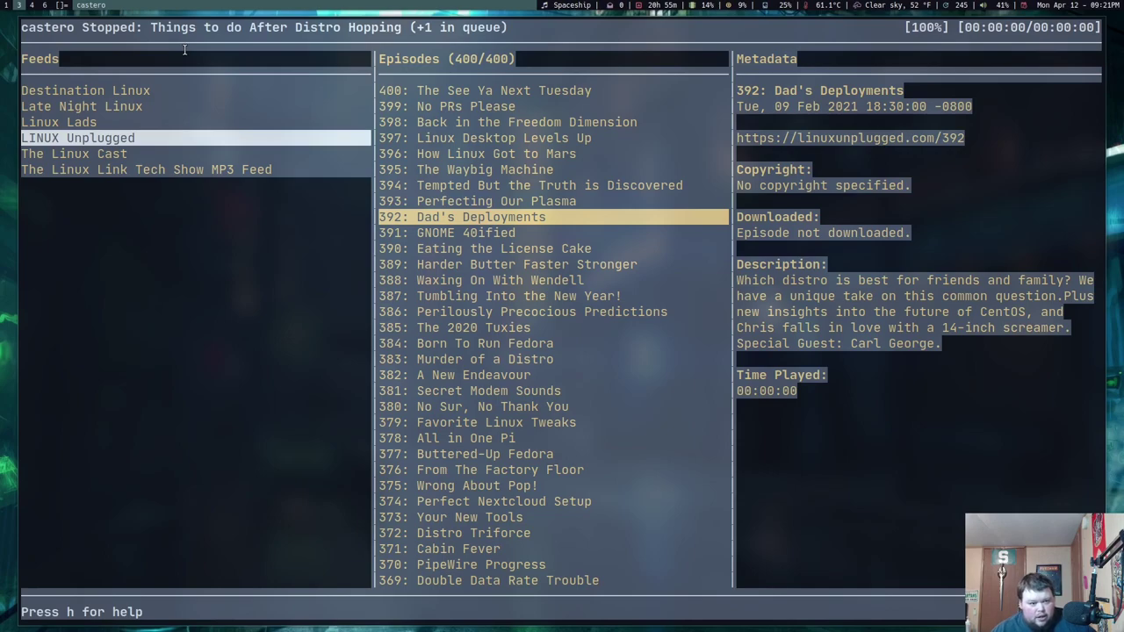
Play the LINUX Unplugged episode "400: The See Ya Next Tuesday".
{"action": "key", "text": "Up"}
{"action": "key", "text": "Up"}
{"action": "key", "text": "Up"}
{"action": "key", "text": "Up"}
{"action": "key", "text": "Up"}
{"action": "key", "text": "Up"}
{"action": "key", "text": "Up"}
{"action": "key", "text": "Up"}
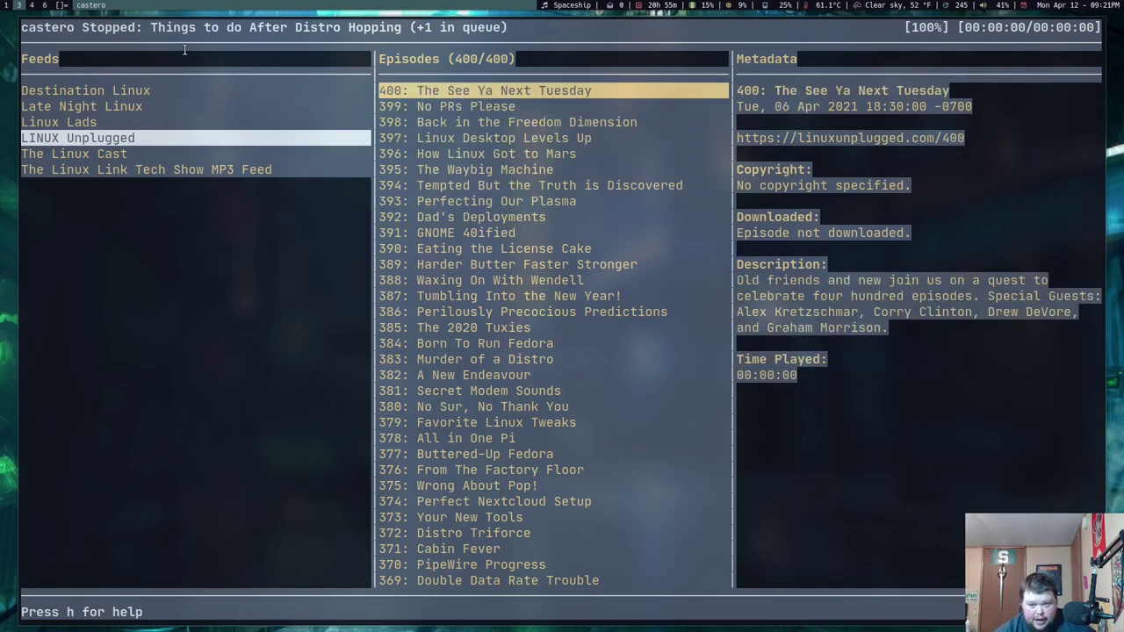
{"action": "key", "text": "Return"}
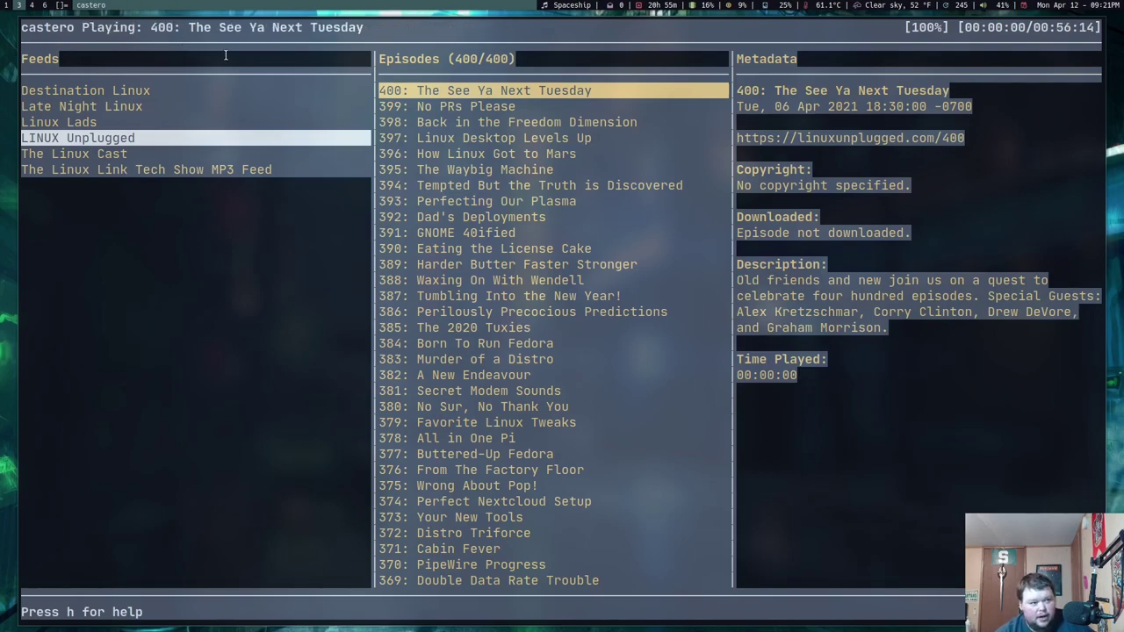
Highlight the playing episode's title and playback time, and pause the episode.
{"action": "left_click_drag", "start_coordinate": [154, 30], "coordinate": [369, 30]}
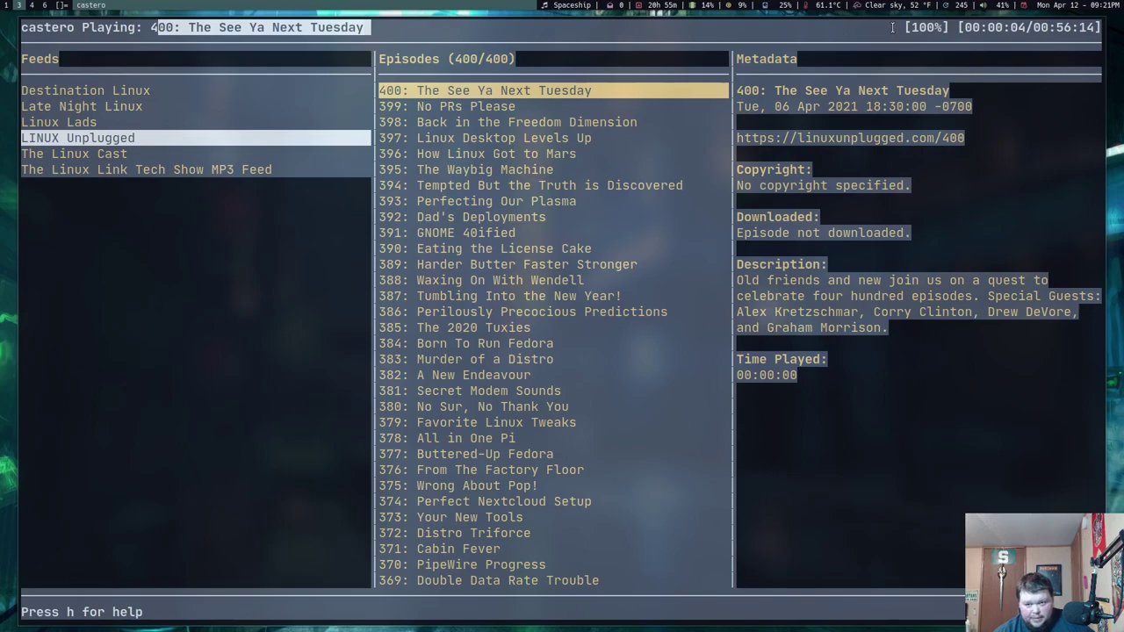
{"action": "left_click_drag", "start_coordinate": [896, 27], "coordinate": [1097, 27]}
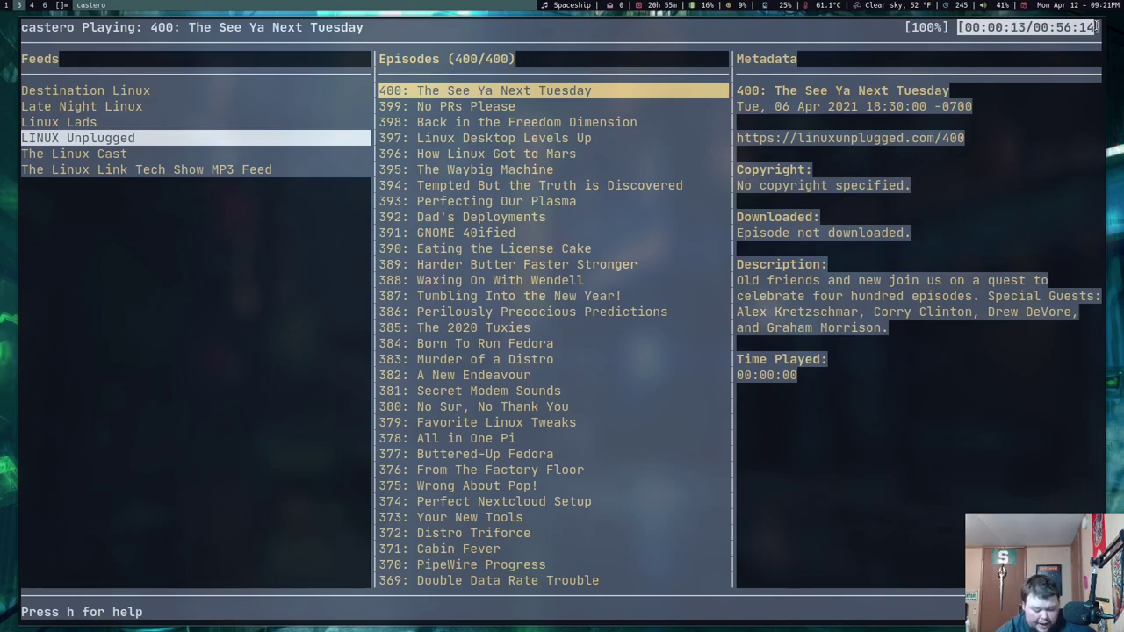
{"action": "left_click", "coordinate": [1097, 27]}
{"action": "key", "text": "p"}
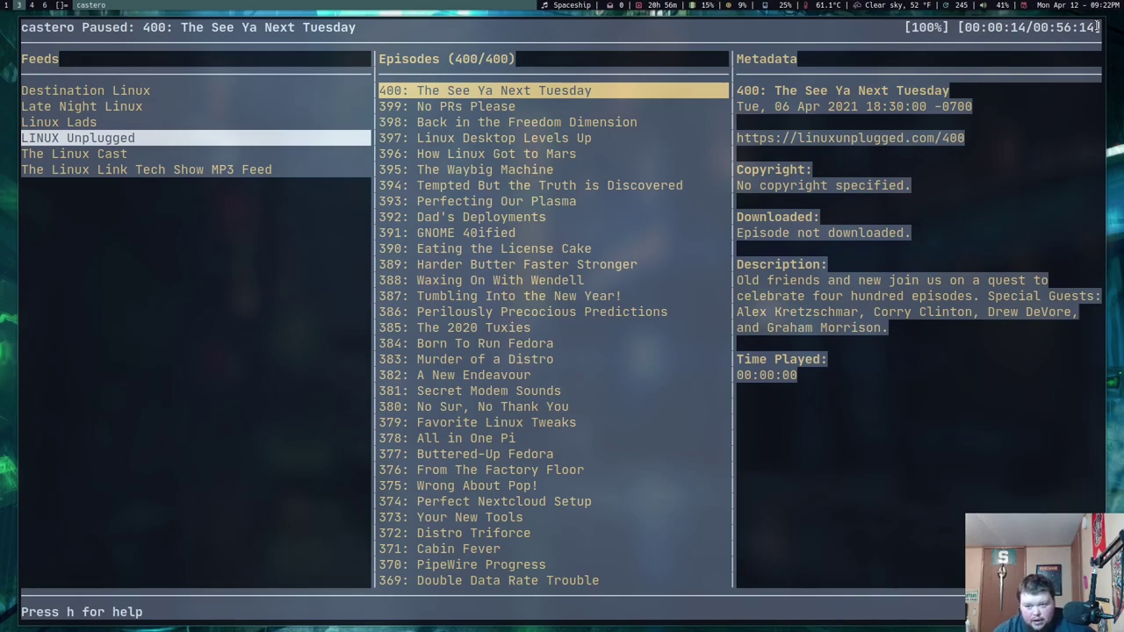
Resume the paused LINUX Unplugged episode "400: The See Ya Next Tuesday" and mark it as played.
{"action": "key", "text": "p"}
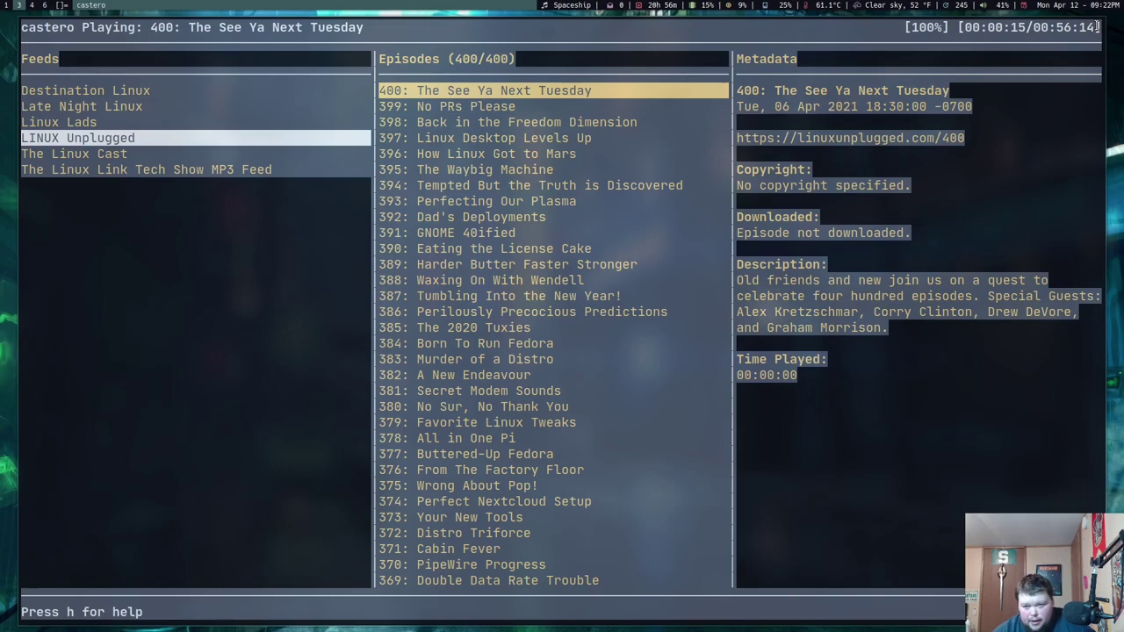
{"action": "key", "text": "m"}
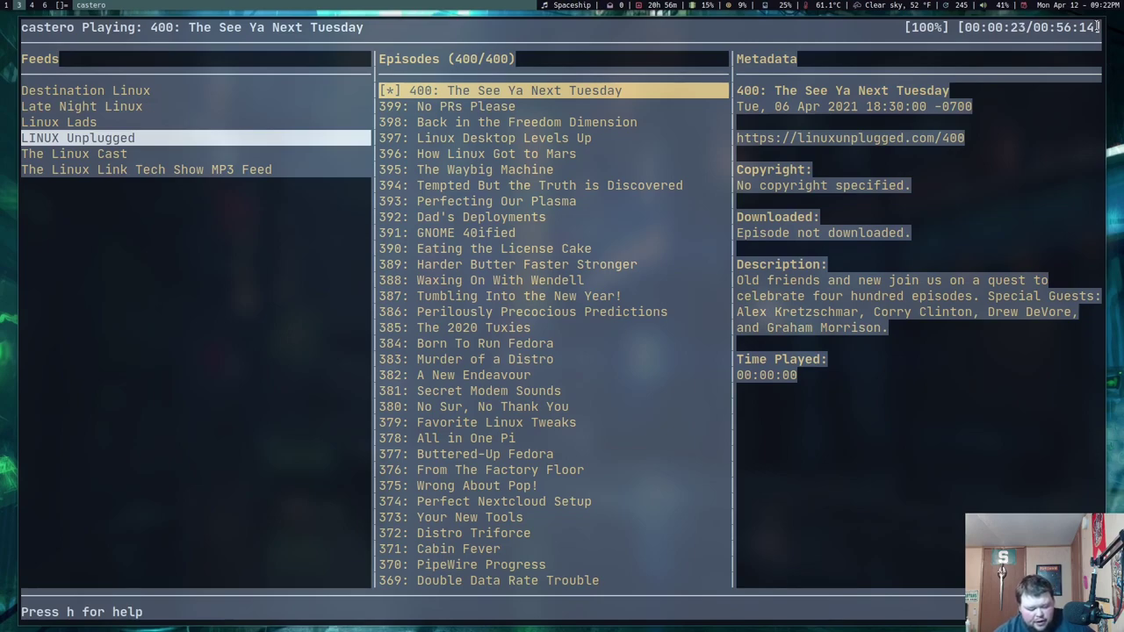
Review the help screen's commands for menu navigation, queueing, clearing progress, skipping to the next episode and inverting menu order.
{"action": "key", "text": "h"}
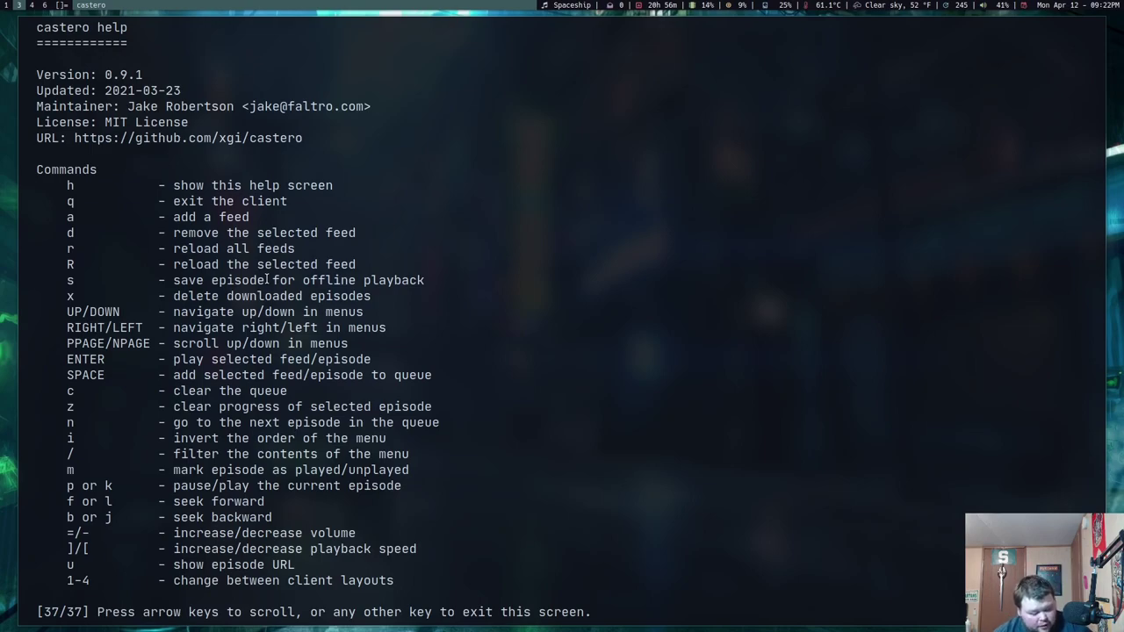
{"action": "key", "text": "super+4"}
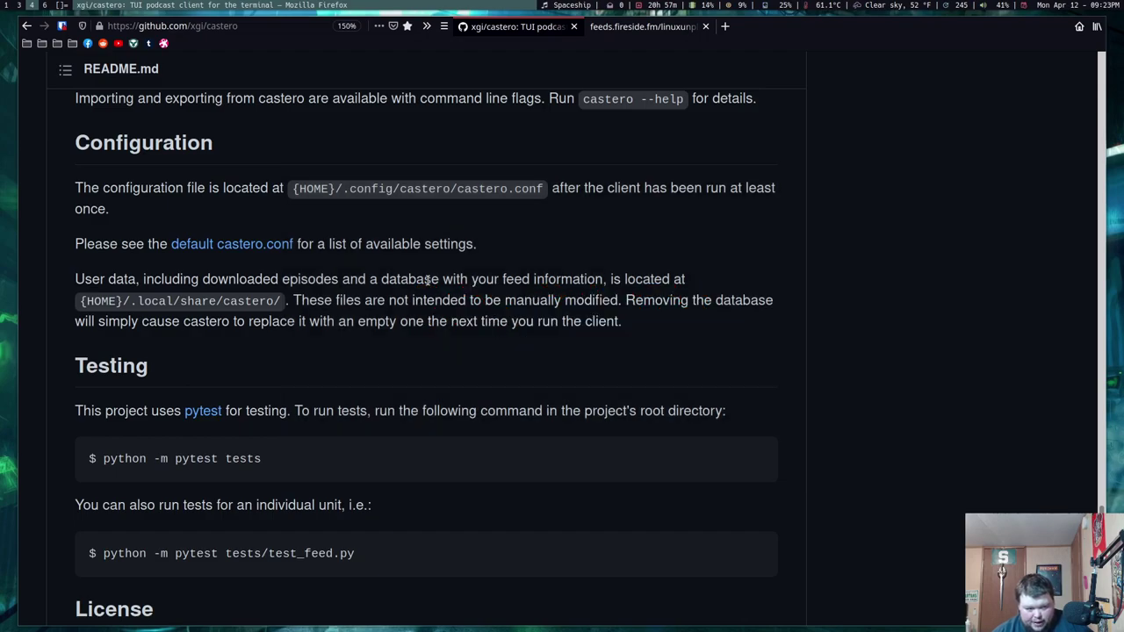
{"action": "key", "text": "super+3"}
{"action": "left_click_drag", "start_coordinate": [71, 328], "coordinate": [138, 337]}
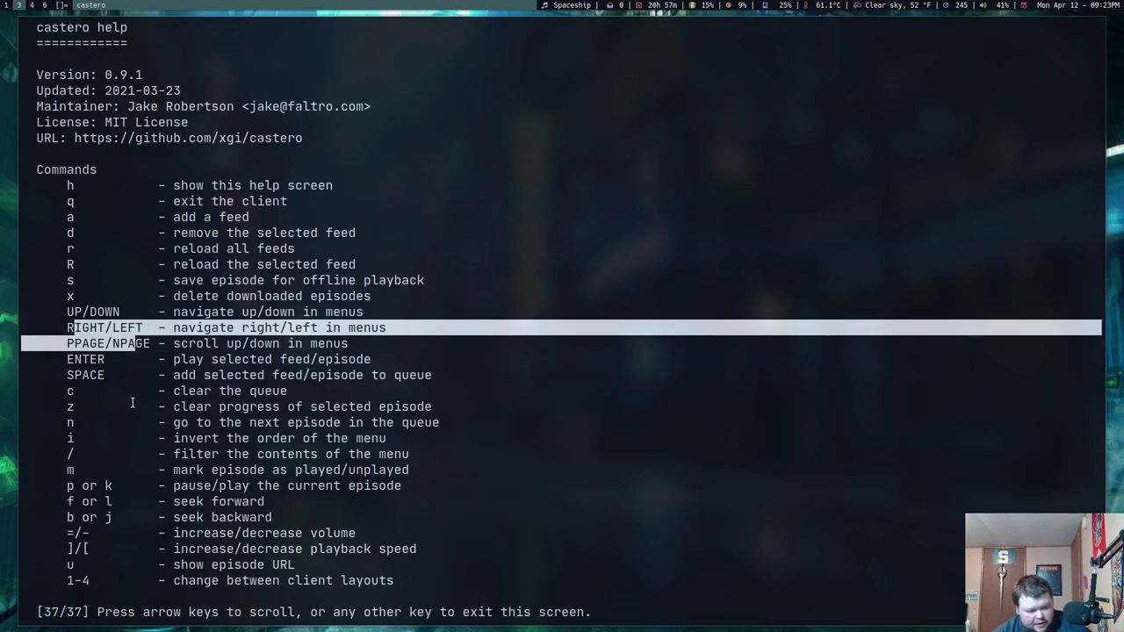
{"action": "left_click_drag", "start_coordinate": [94, 375], "coordinate": [355, 376]}
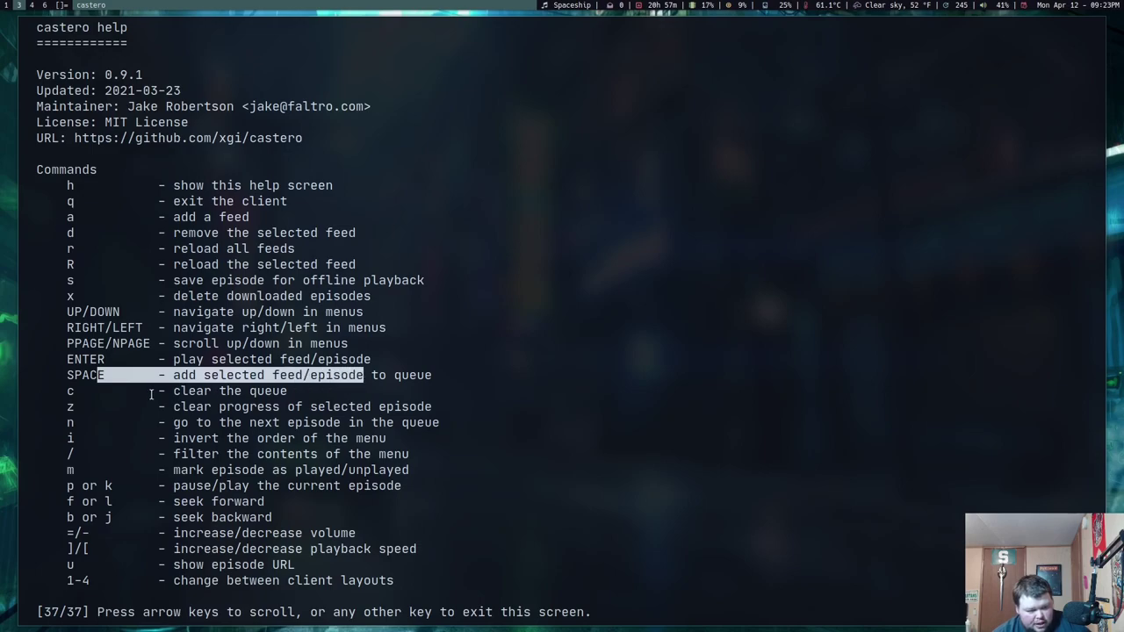
{"action": "left_click_drag", "start_coordinate": [159, 392], "coordinate": [236, 392]}
{"action": "left_click_drag", "start_coordinate": [166, 407], "coordinate": [395, 407]}
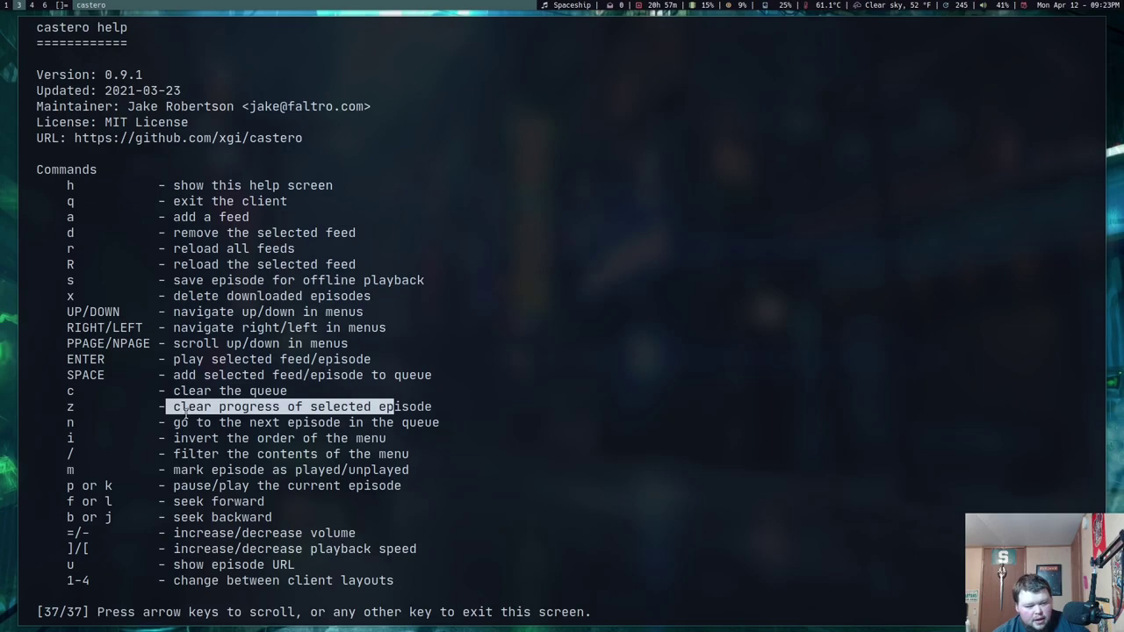
{"action": "left_click_drag", "start_coordinate": [166, 422], "coordinate": [373, 421]}
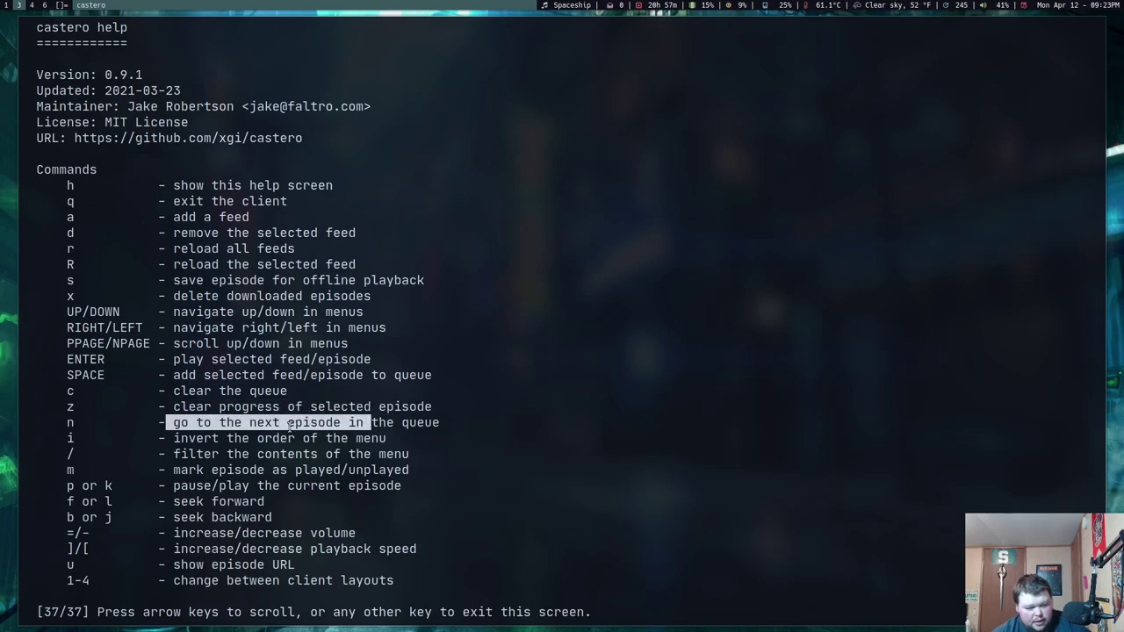
{"action": "left_click_drag", "start_coordinate": [180, 438], "coordinate": [357, 438]}
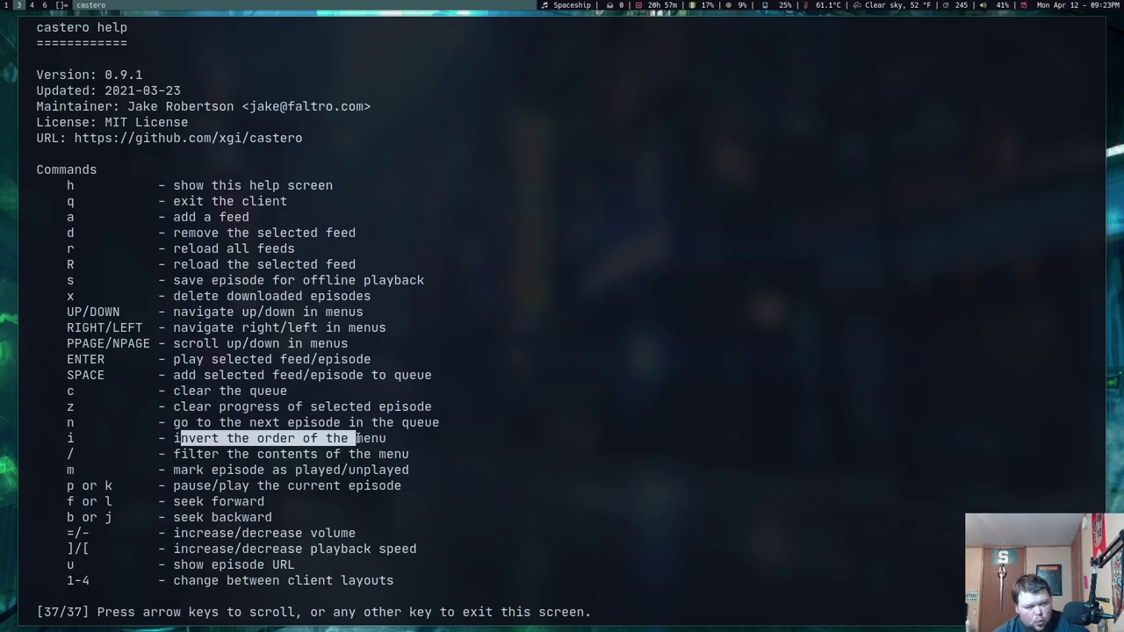
{"action": "key", "text": "Escape"}
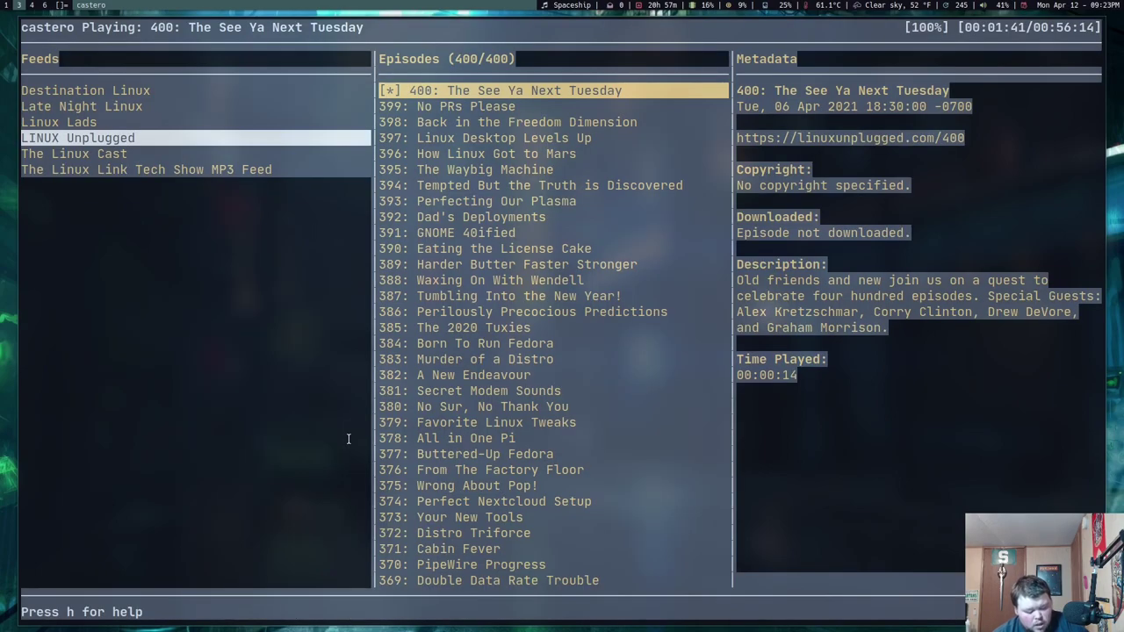
Invert the episode order of the LINUX Unplugged feed, and toggle the order of The Linux Cast's episodes.
{"action": "key", "text": "i"}
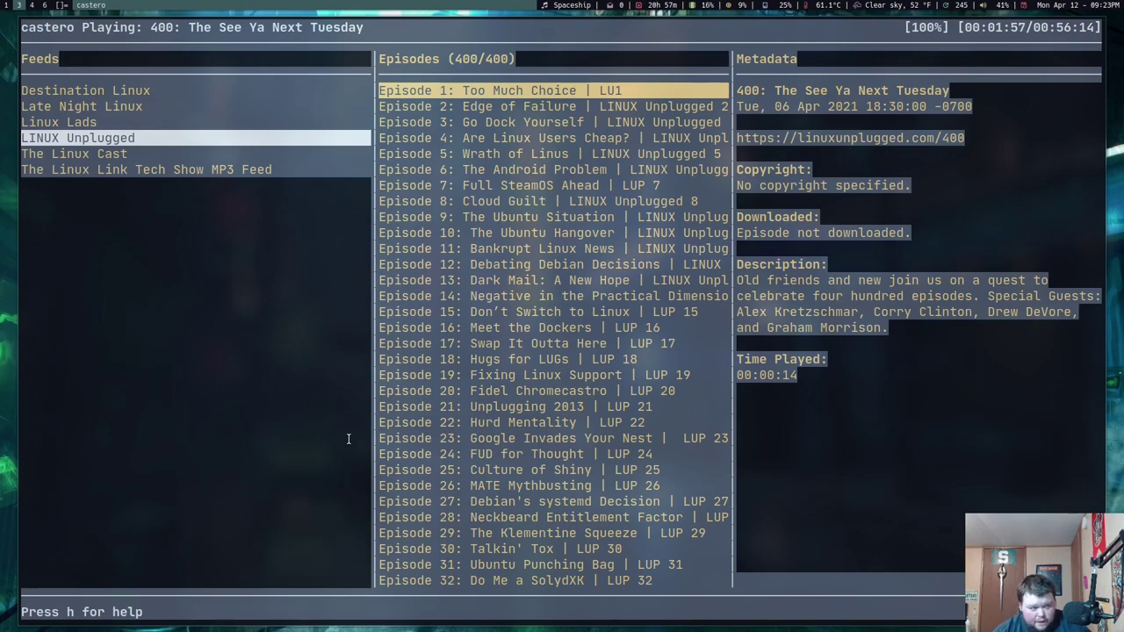
{"action": "key", "text": "Left"}
{"action": "key", "text": "Down"}
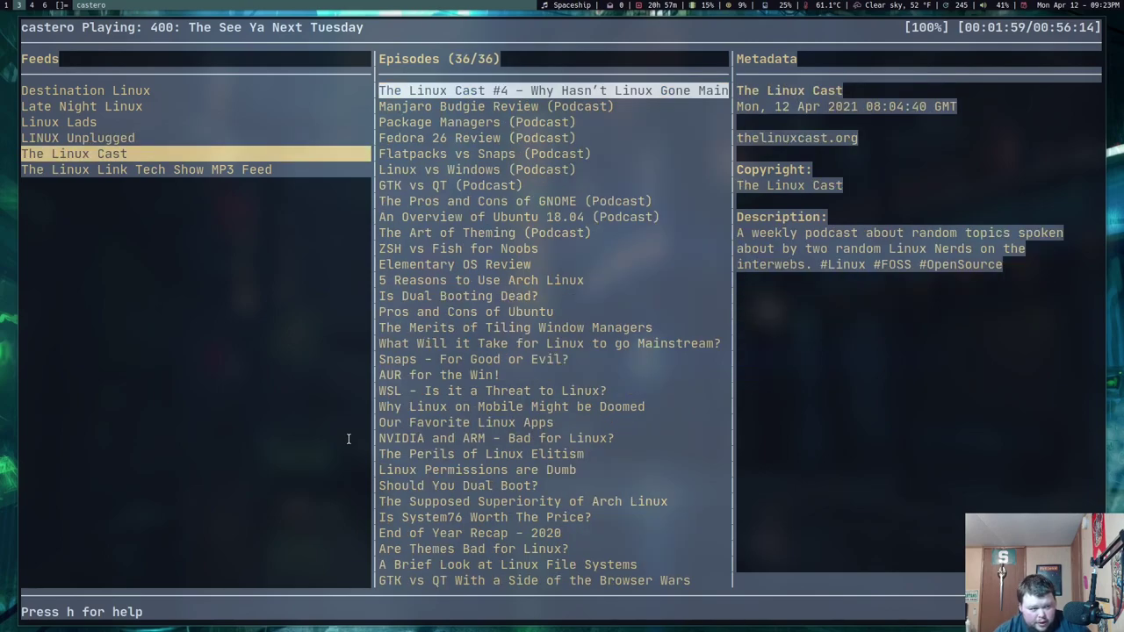
{"action": "key", "text": "Right"}
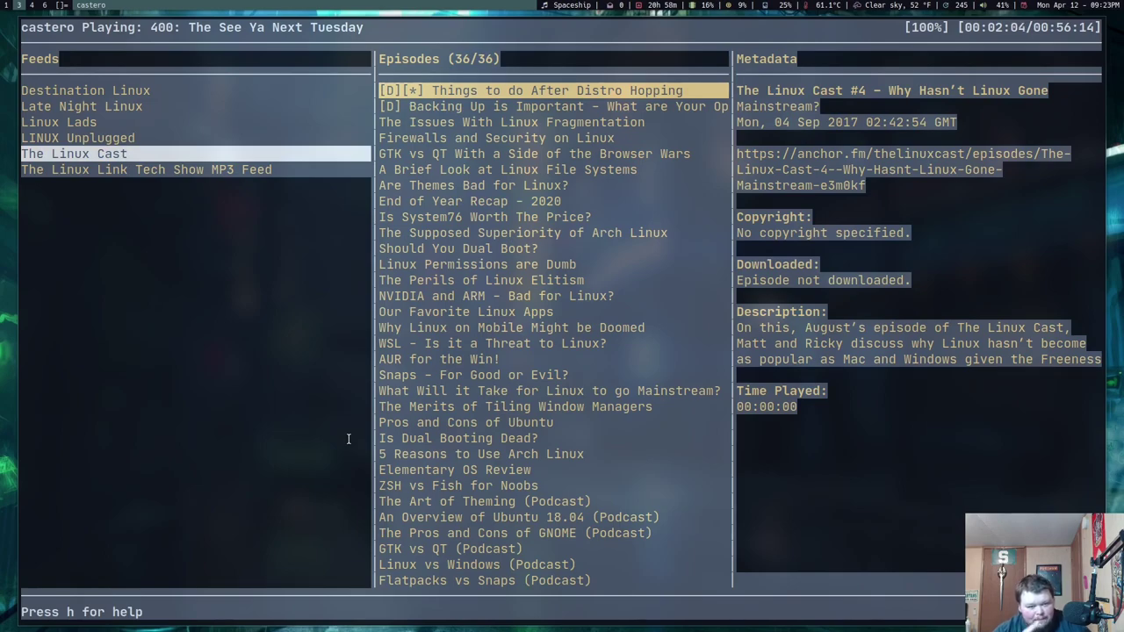
{"action": "key", "text": "i"}
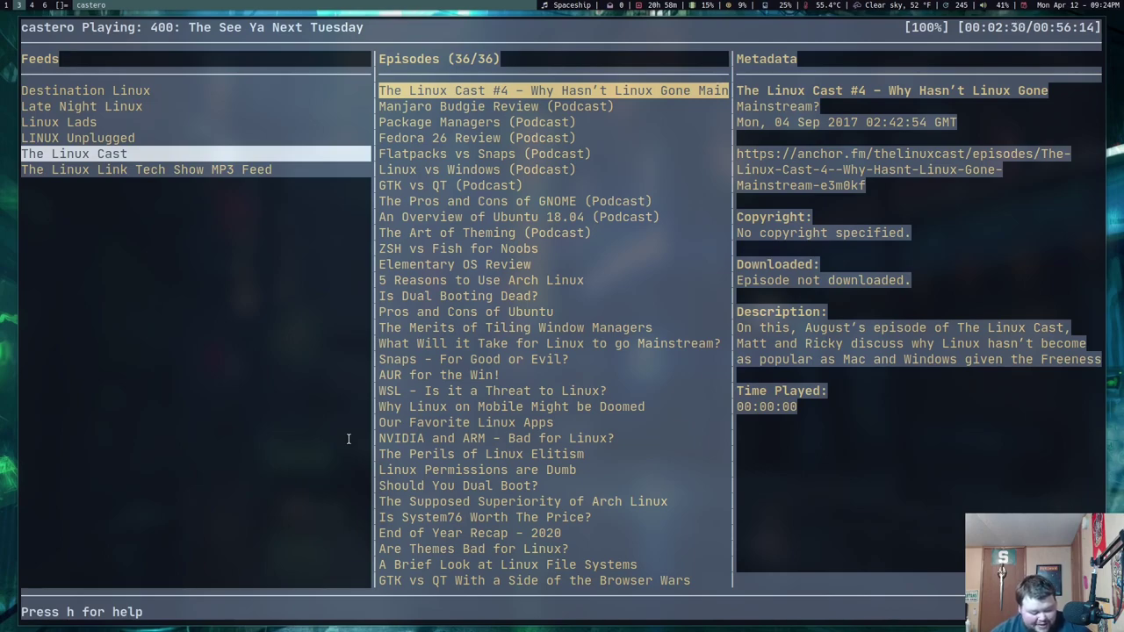
Review the help screen's commands for filtering menus, marking episodes played and adjusting volume, and return to the feeds view.
{"action": "key", "text": "h"}
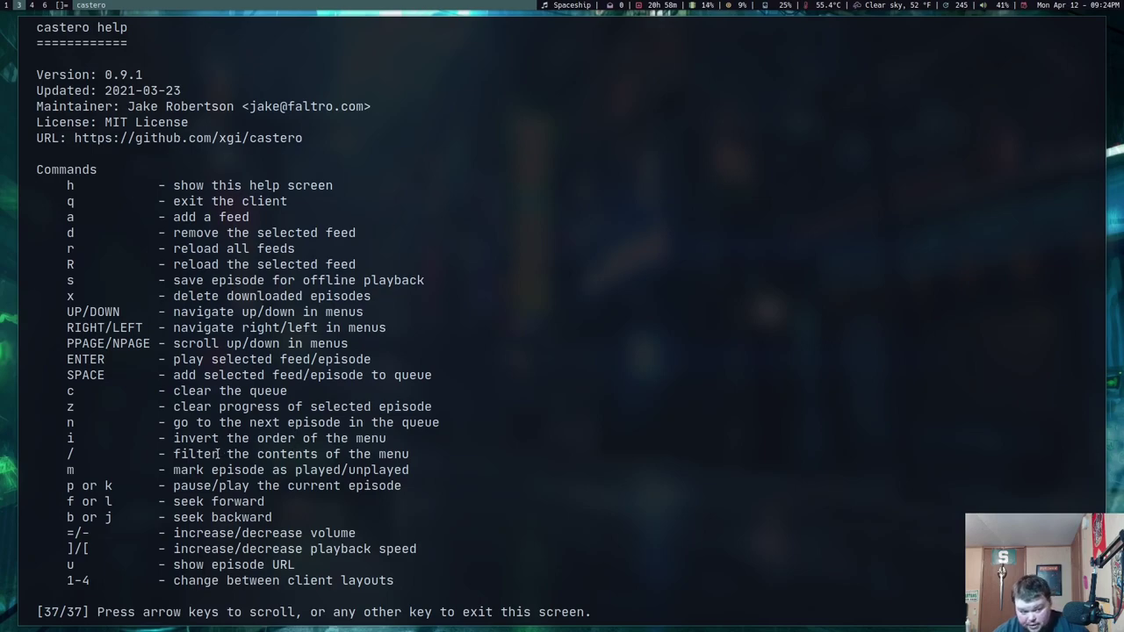
{"action": "left_click_drag", "start_coordinate": [60, 454], "coordinate": [409, 454]}
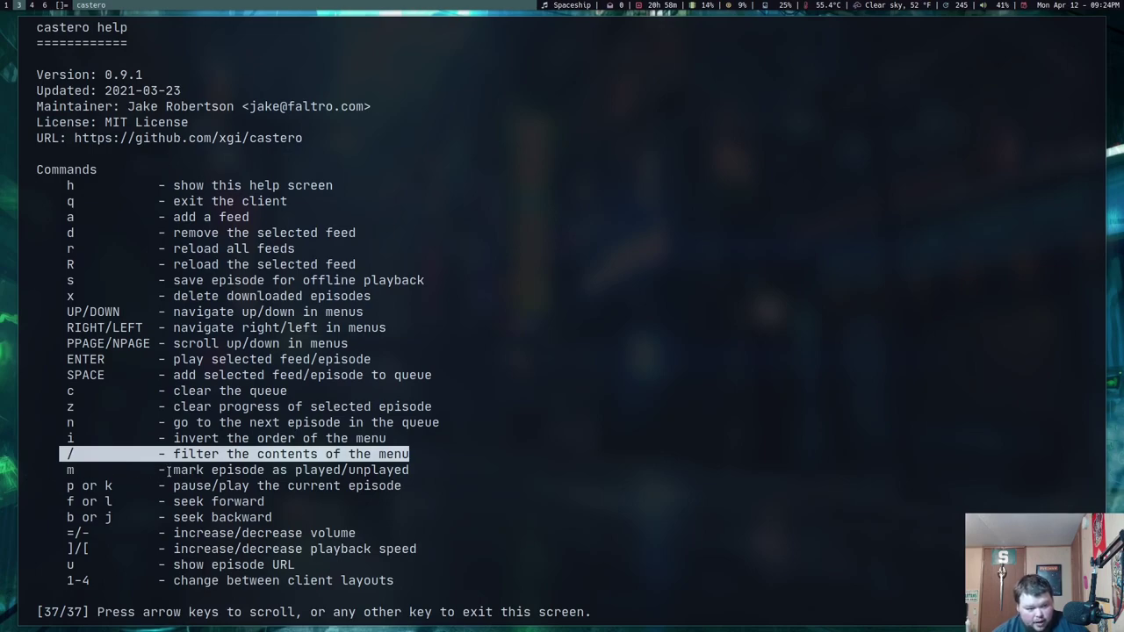
{"action": "left_click_drag", "start_coordinate": [179, 470], "coordinate": [363, 469]}
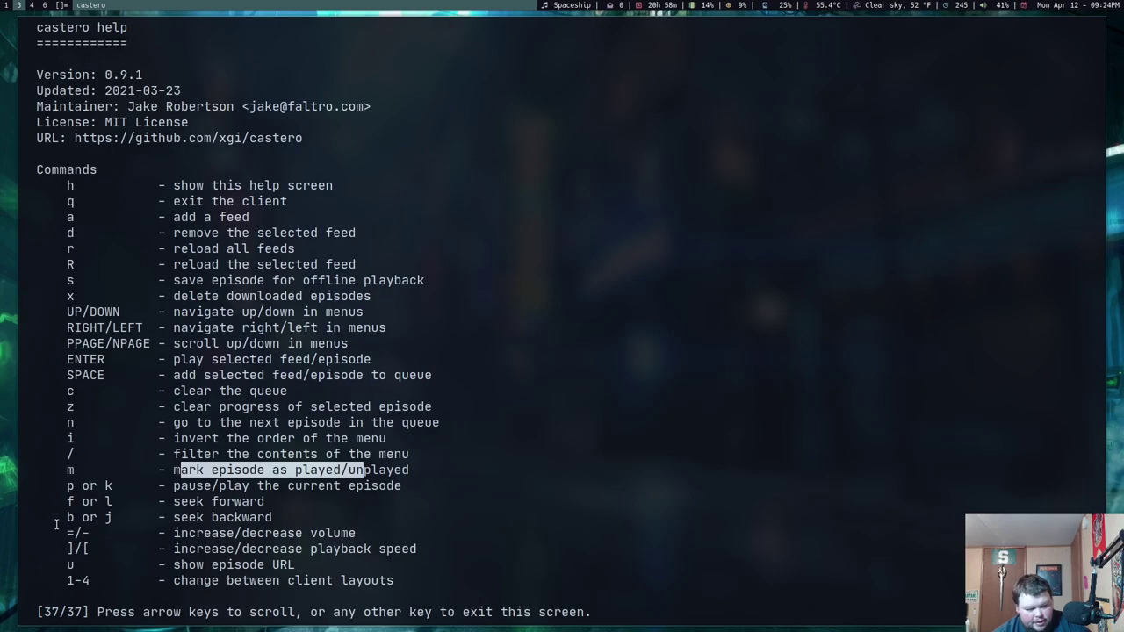
{"action": "left_click_drag", "start_coordinate": [59, 533], "coordinate": [299, 533]}
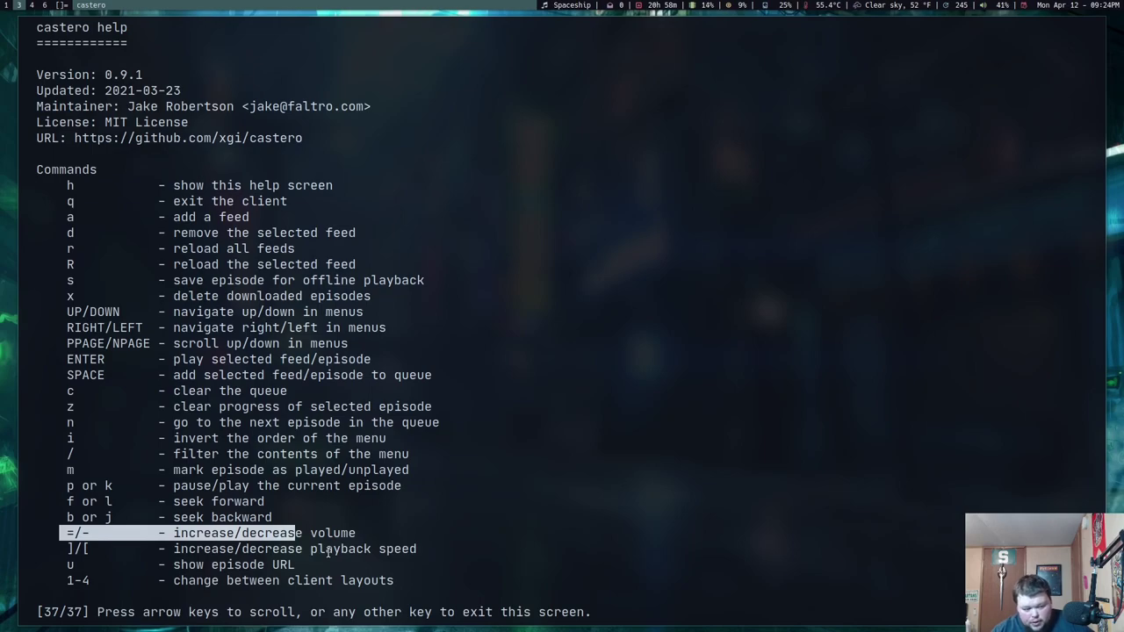
{"action": "key", "text": "Escape"}
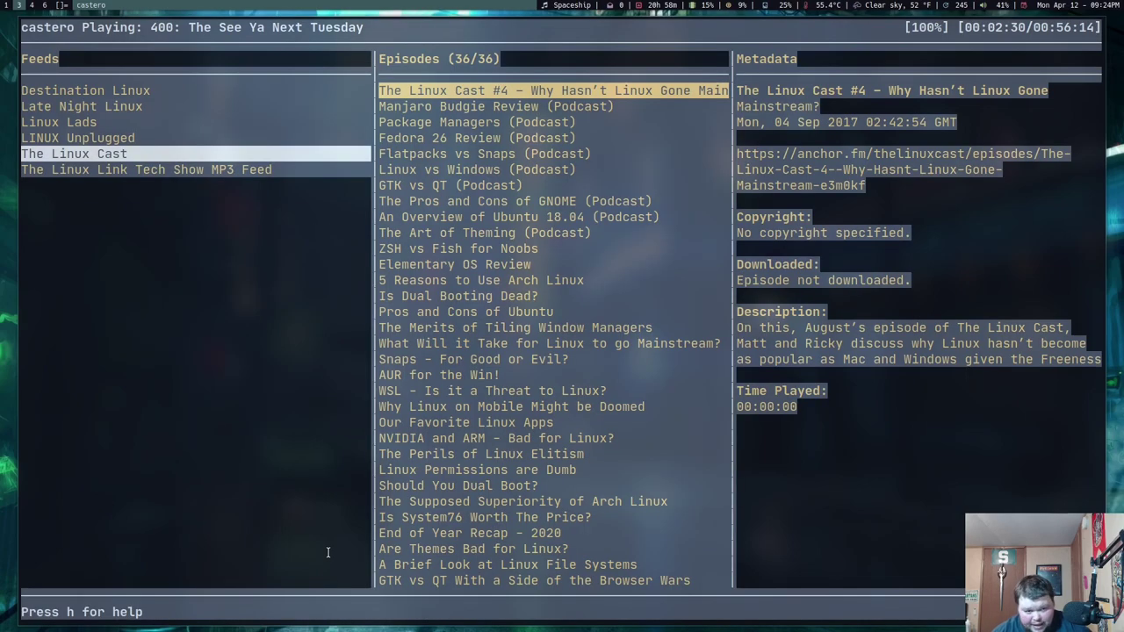
Seek forward in the playing episode and exit castero.
{"action": "key", "text": "f"}
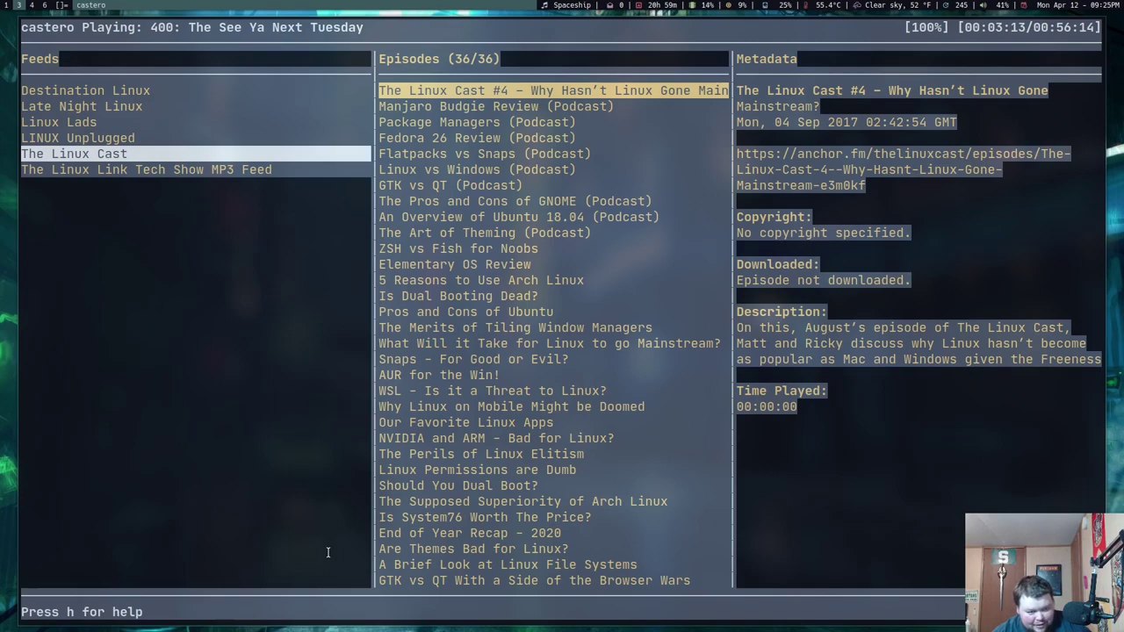
{"action": "key", "text": "q"}
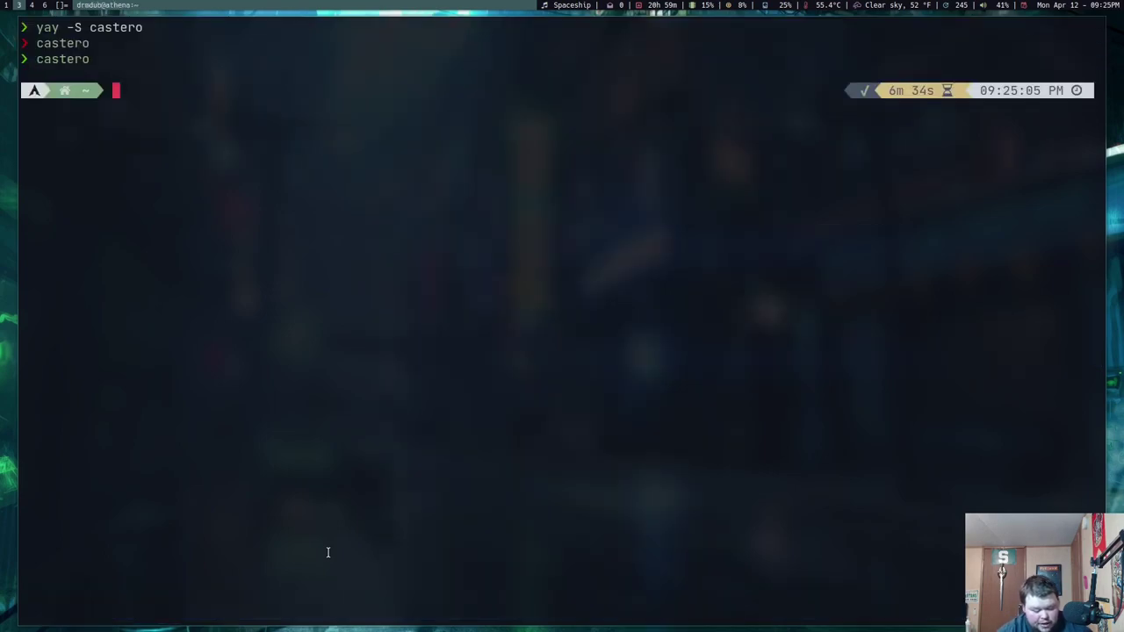
Change to the .config/castero directory and list its contents.
{"action": "type", "text": "cd .config/"}
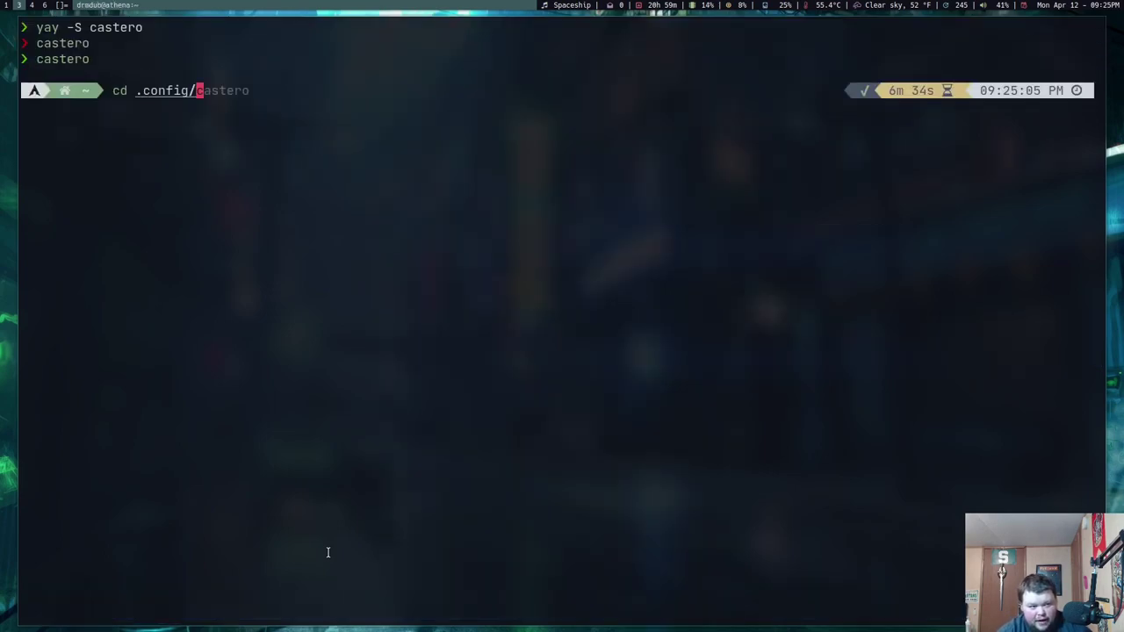
{"action": "type", "text": "cas"}
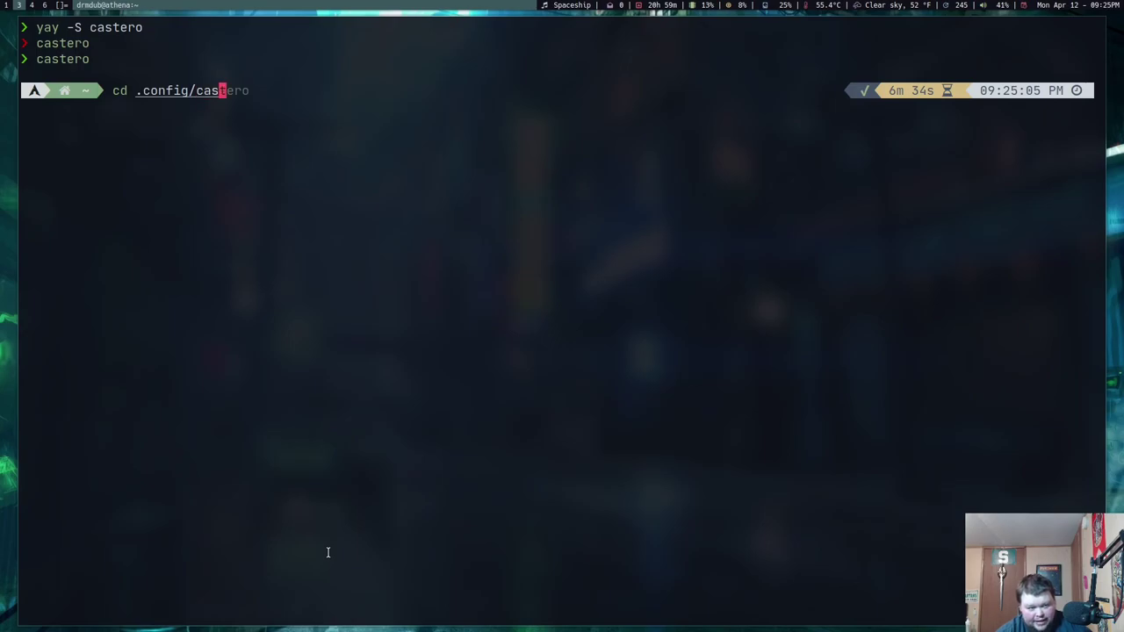
{"action": "key", "text": "Tab"}
{"action": "key", "text": "Return"}
{"action": "type", "text": "ls"}
{"action": "key", "text": "Return"}
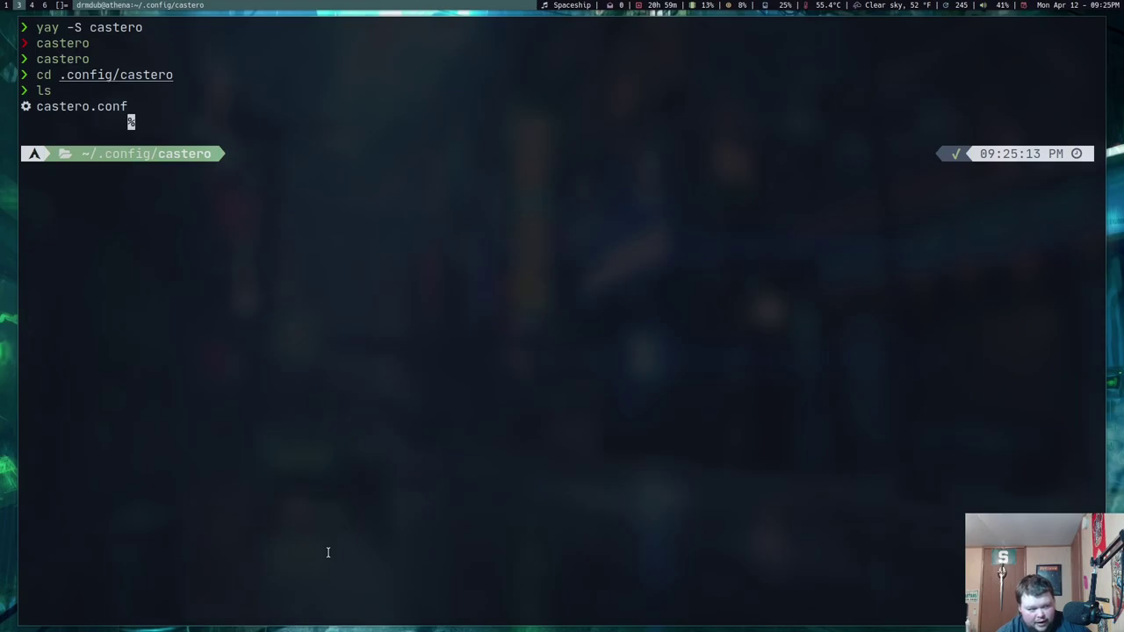
Open castero.conf in the text editor and go to the start of the file.
{"action": "type", "text": "v"}
{"action": "type", "text": " cas"}
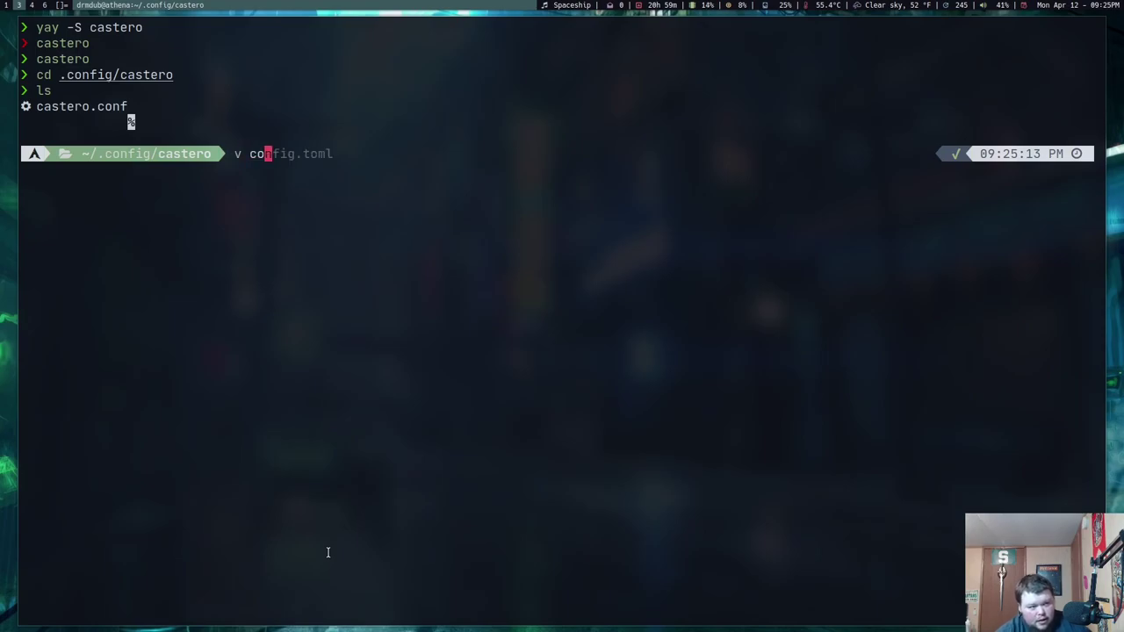
{"action": "key", "text": "Right"}
{"action": "key", "text": "Return"}
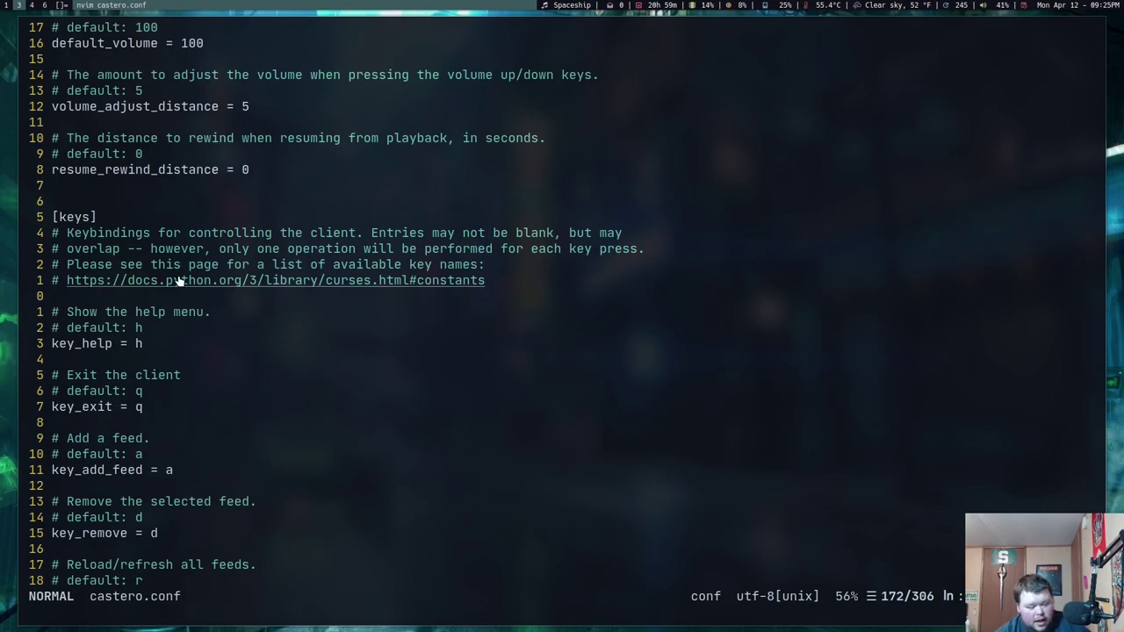
{"action": "key", "text": "g"}
{"action": "key", "text": "g"}
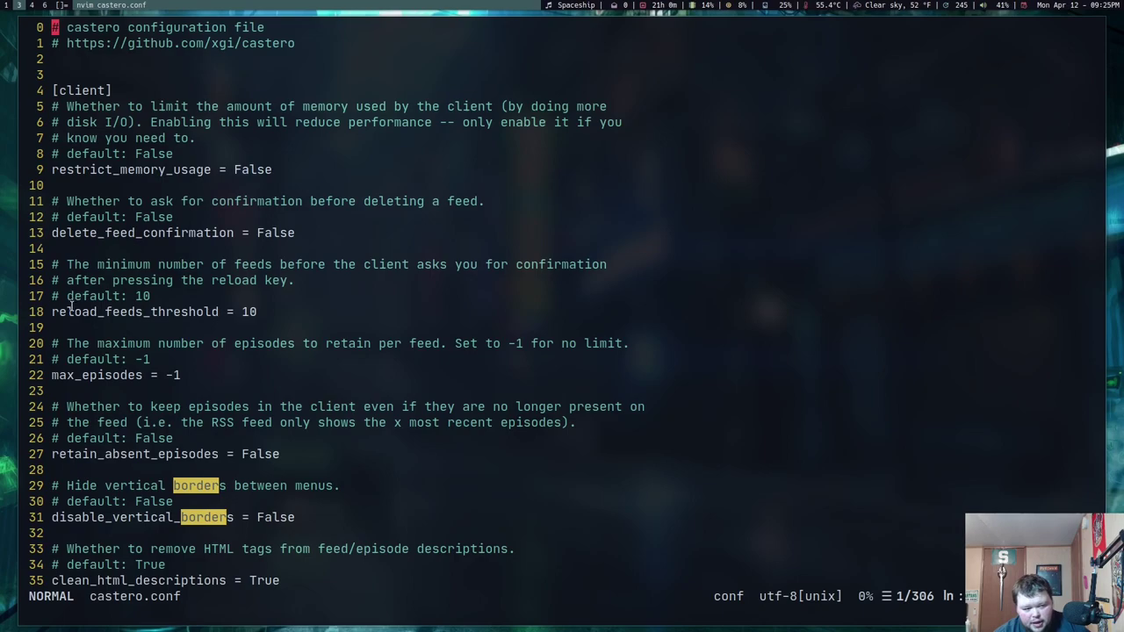
Examine the client settings in castero.conf, highlighting reload_feeds_threshold and the list of available external players.
{"action": "left_click_drag", "start_coordinate": [67, 312], "coordinate": [203, 312]}
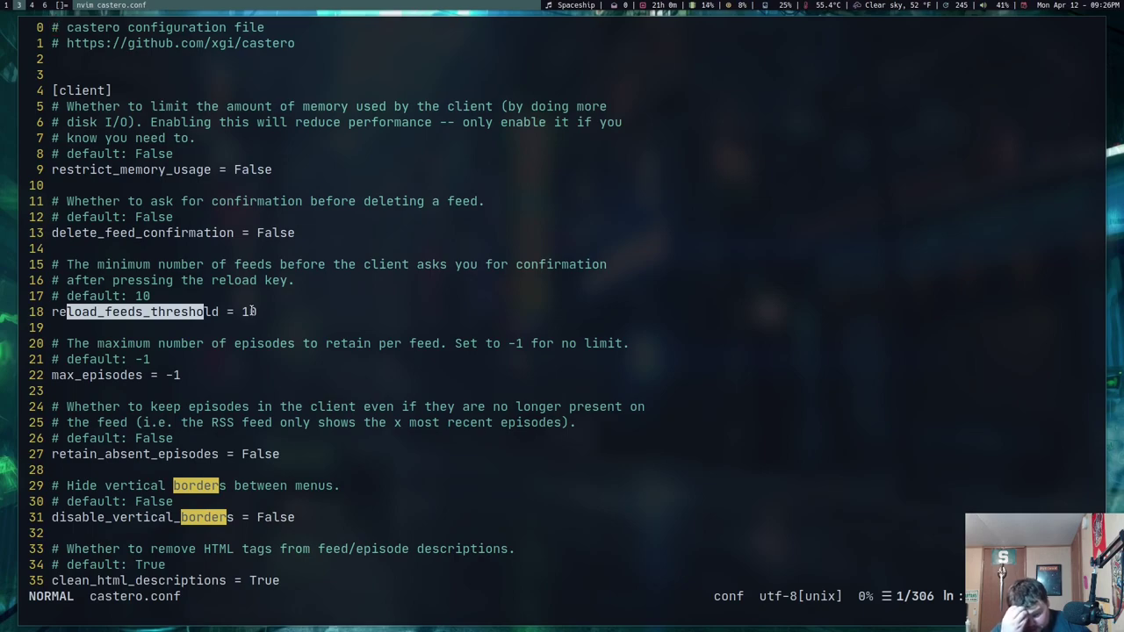
{"action": "key", "text": "j"}
{"action": "key", "text": "j"}
{"action": "key", "text": "j"}
{"action": "key", "text": "j"}
{"action": "key", "text": "j"}
{"action": "key", "text": "j"}
{"action": "key", "text": "j"}
{"action": "key", "text": "j"}
{"action": "key", "text": "j"}
{"action": "key", "text": "j"}
{"action": "key", "text": "j"}
{"action": "key", "text": "j"}
{"action": "key", "text": "j"}
{"action": "key", "text": "j"}
{"action": "key", "text": "j"}
{"action": "key", "text": "j"}
{"action": "key", "text": "j"}
{"action": "key", "text": "j"}
{"action": "key", "text": "j"}
{"action": "key", "text": "j"}
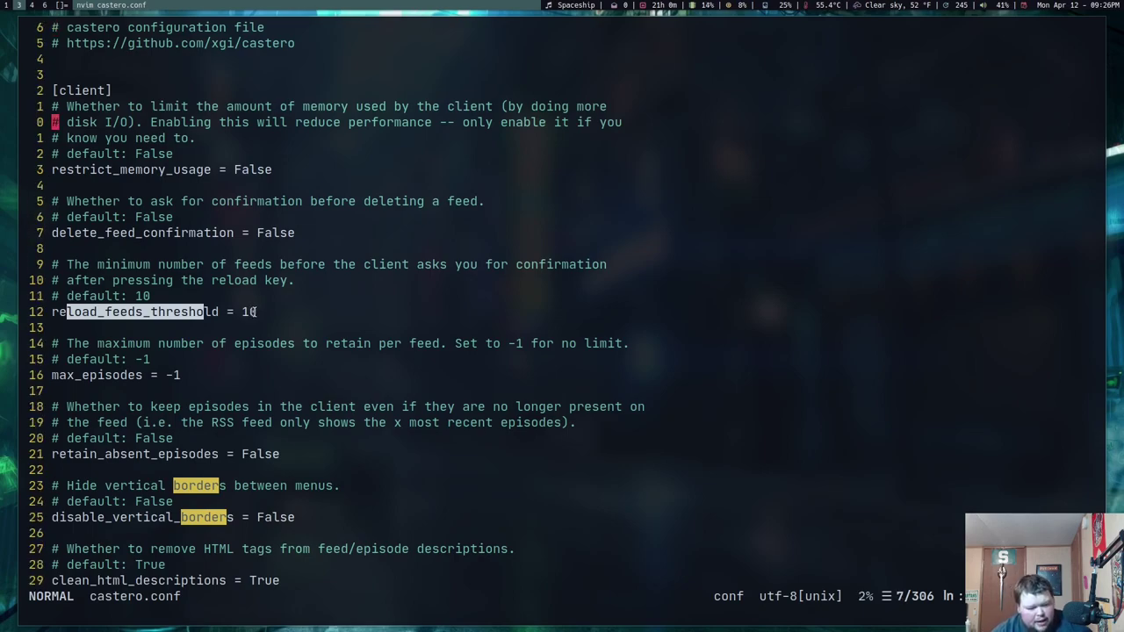
{"action": "key", "text": "j"}
{"action": "key", "text": "j"}
{"action": "key", "text": "j"}
{"action": "key", "text": "j"}
{"action": "key", "text": "j"}
{"action": "key", "text": "j"}
{"action": "key", "text": "j"}
{"action": "key", "text": "j"}
{"action": "key", "text": "j"}
{"action": "key", "text": "j"}
{"action": "key", "text": "j"}
{"action": "key", "text": "j"}
{"action": "key", "text": "j"}
{"action": "key", "text": "j"}
{"action": "key", "text": "j"}
{"action": "key", "text": "j"}
{"action": "key", "text": "j"}
{"action": "key", "text": "j"}
{"action": "key", "text": "j"}
{"action": "key", "text": "j"}
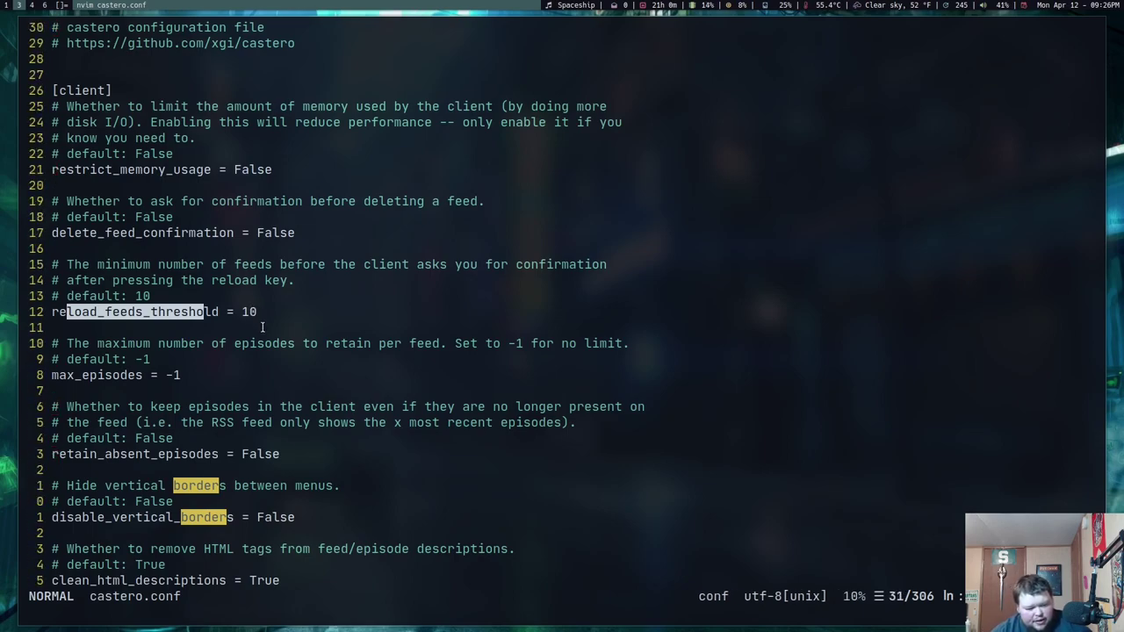
{"action": "key", "text": "j"}
{"action": "key", "text": "j"}
{"action": "key", "text": "j"}
{"action": "key", "text": "j"}
{"action": "key", "text": "j"}
{"action": "key", "text": "j"}
{"action": "key", "text": "j"}
{"action": "key", "text": "j"}
{"action": "key", "text": "j"}
{"action": "key", "text": "j"}
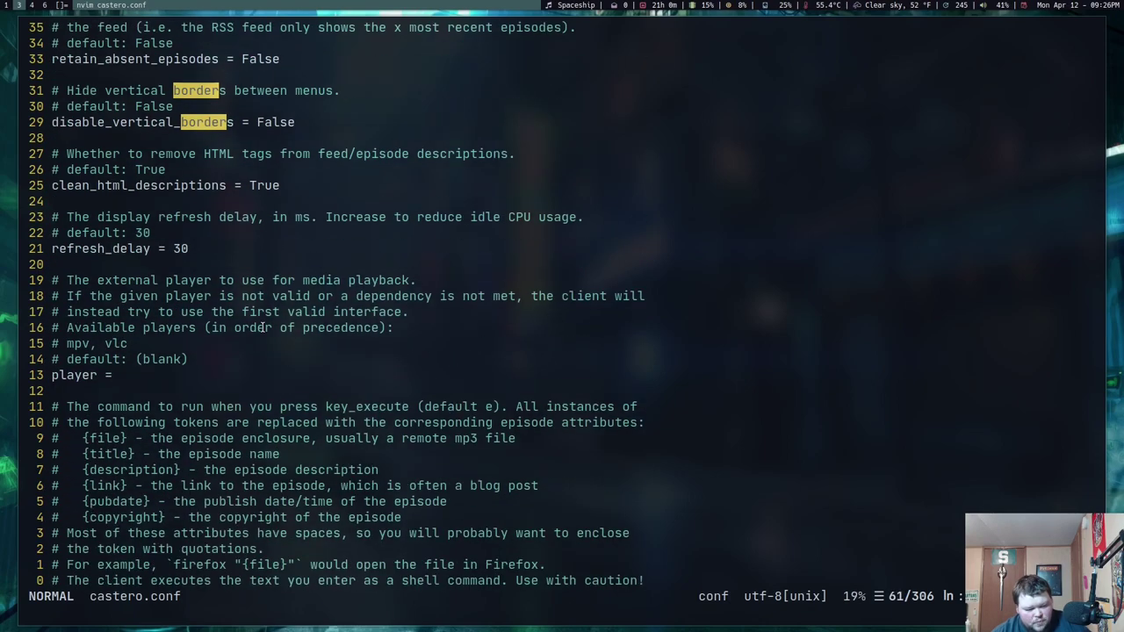
{"action": "key", "text": "j"}
{"action": "key", "text": "j"}
{"action": "key", "text": "j"}
{"action": "key", "text": "j"}
{"action": "key", "text": "j"}
{"action": "key", "text": "j"}
{"action": "key", "text": "j"}
{"action": "key", "text": "j"}
{"action": "key", "text": "j"}
{"action": "key", "text": "j"}
{"action": "key", "text": "j"}
{"action": "key", "text": "j"}
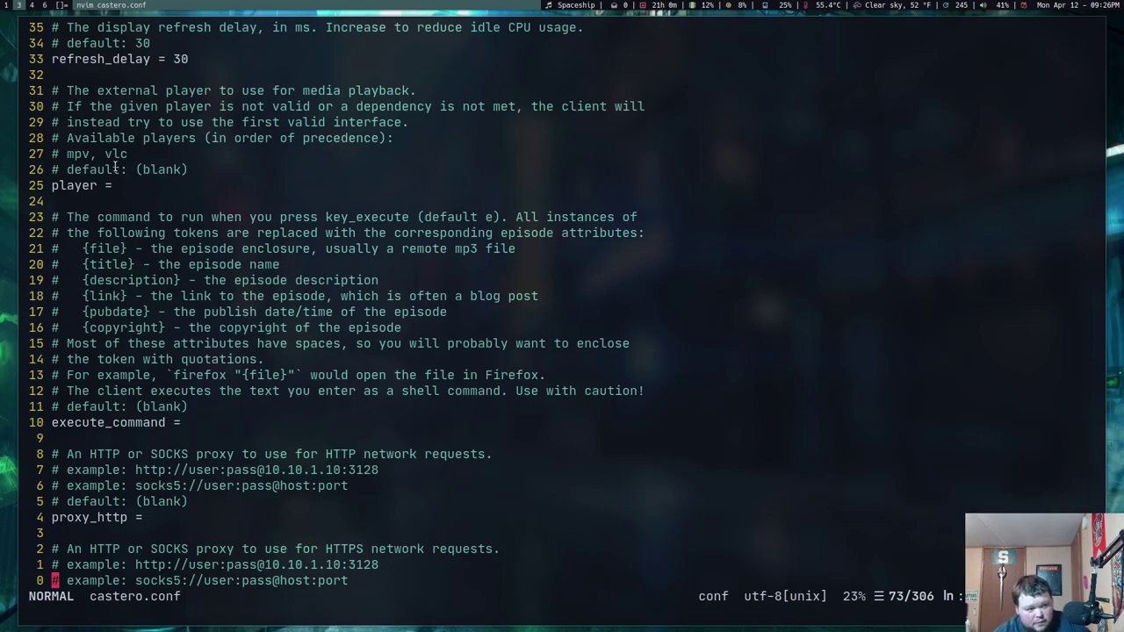
{"action": "left_click_drag", "start_coordinate": [68, 154], "coordinate": [128, 154]}
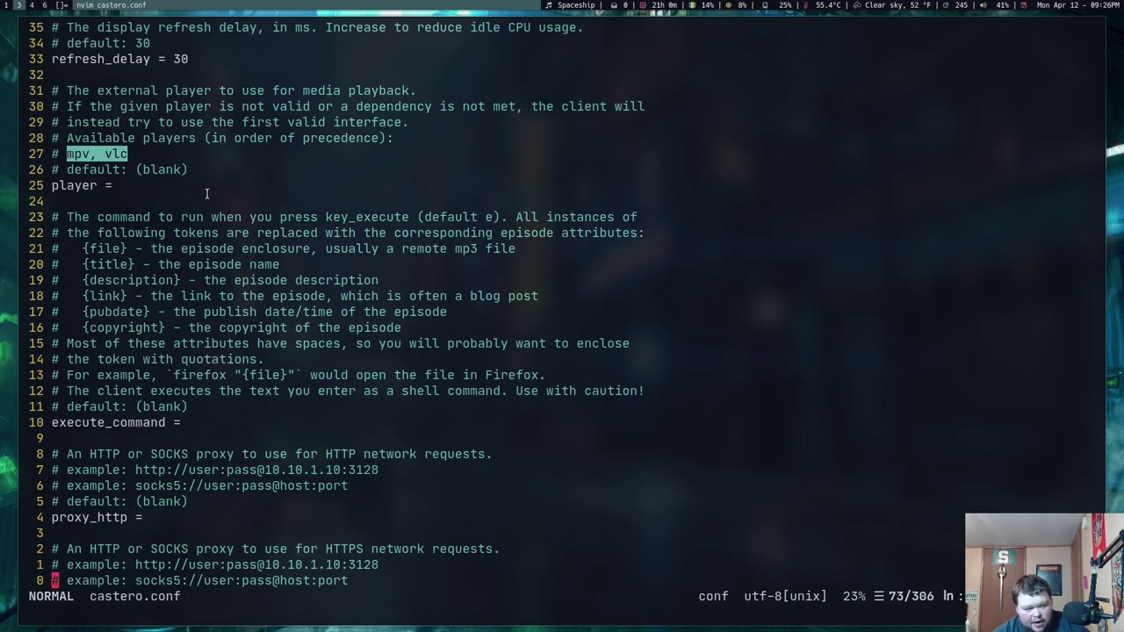
Review the proxy, queue, feeds and downloads settings, highlighting the value of reload_on_start.
{"action": "scroll", "coordinate": [168, 404], "scroll_direction": "down", "scroll_amount": 8}
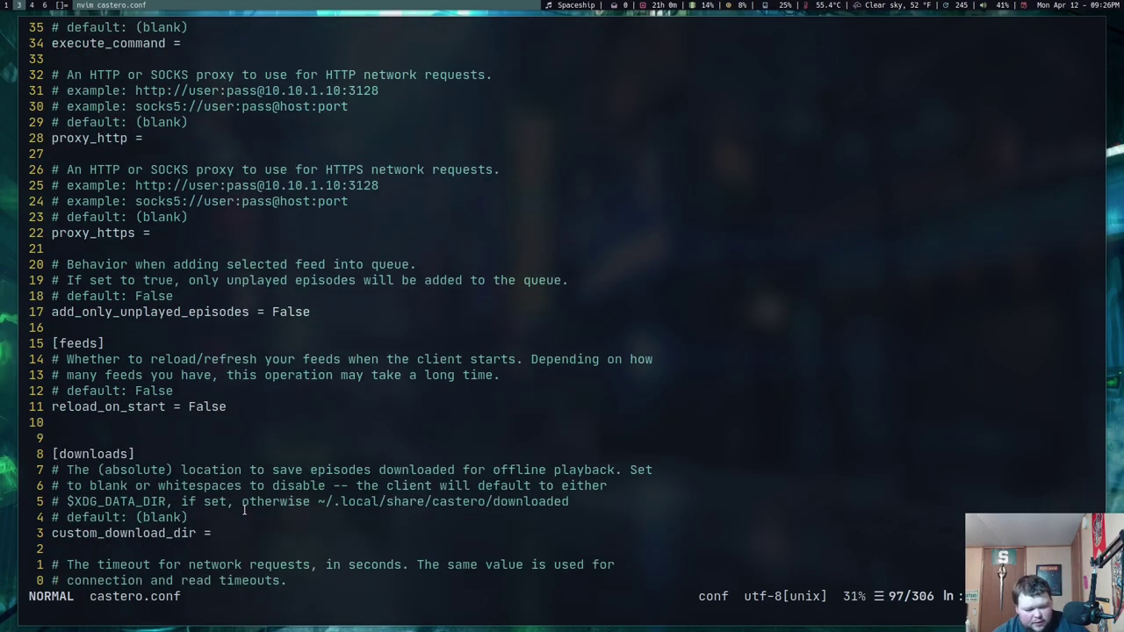
{"action": "left_click_drag", "start_coordinate": [82, 406], "coordinate": [219, 407]}
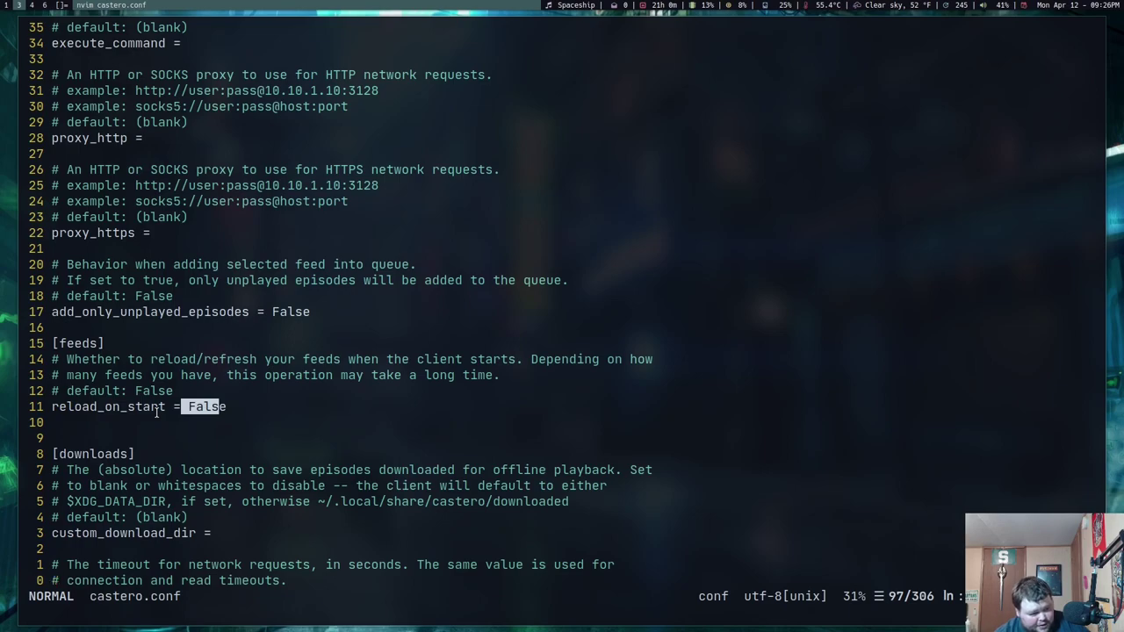
Review the downloads, colors and playback settings in castero.conf, highlighting the custom_download_dir line.
{"action": "scroll", "coordinate": [159, 412], "scroll_direction": "down", "scroll_amount": 4}
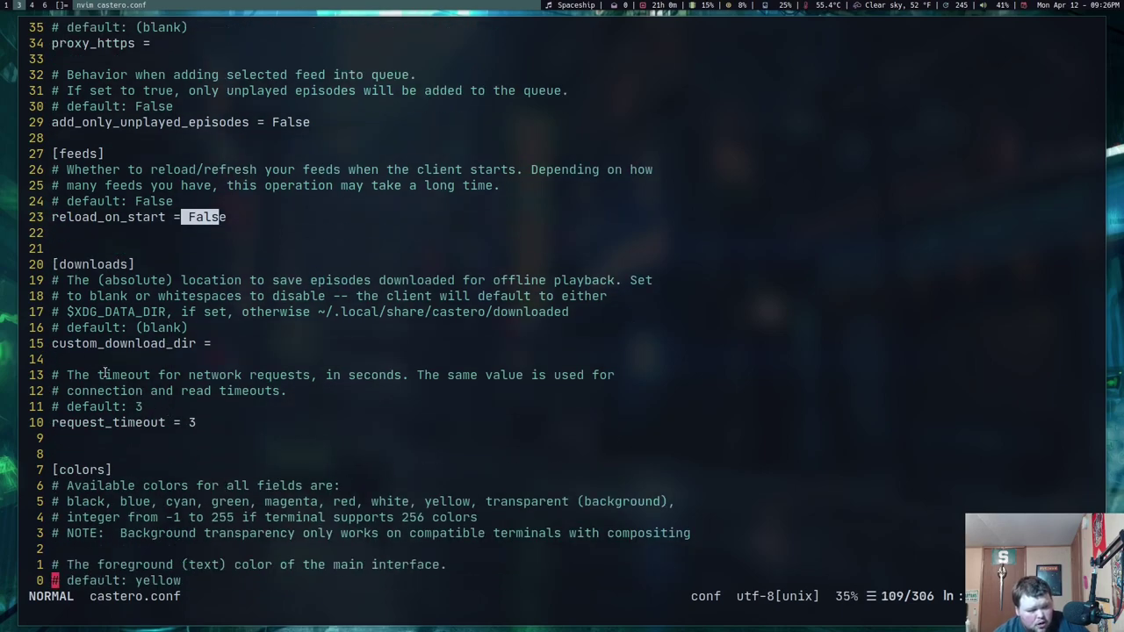
{"action": "left_click_drag", "start_coordinate": [69, 344], "coordinate": [208, 347]}
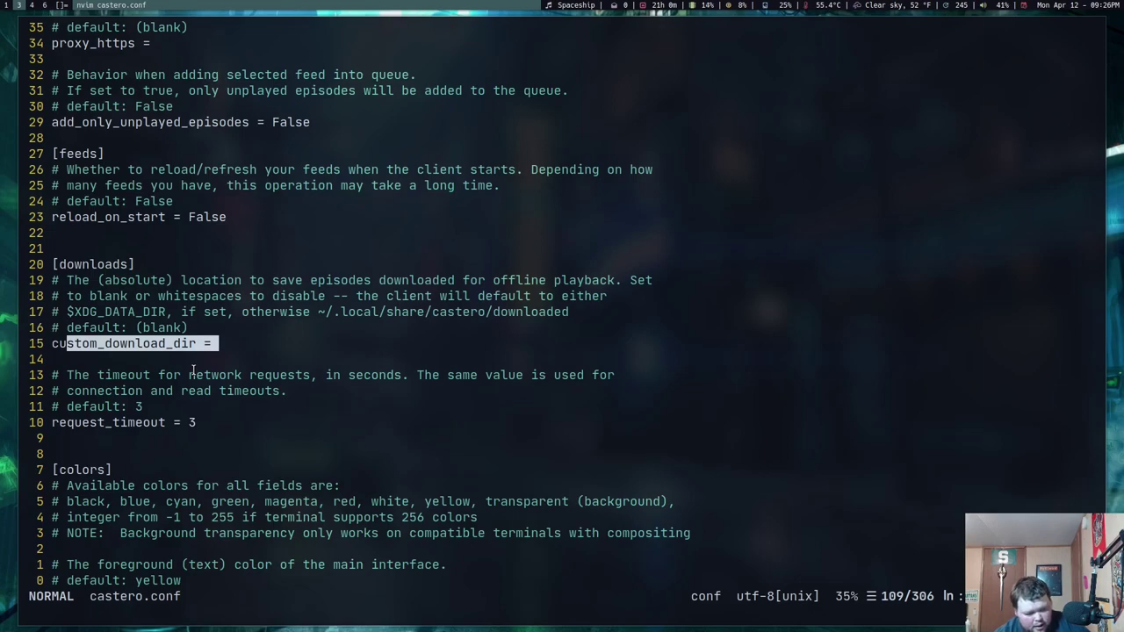
{"action": "scroll", "coordinate": [193, 369], "scroll_direction": "down", "scroll_amount": 6}
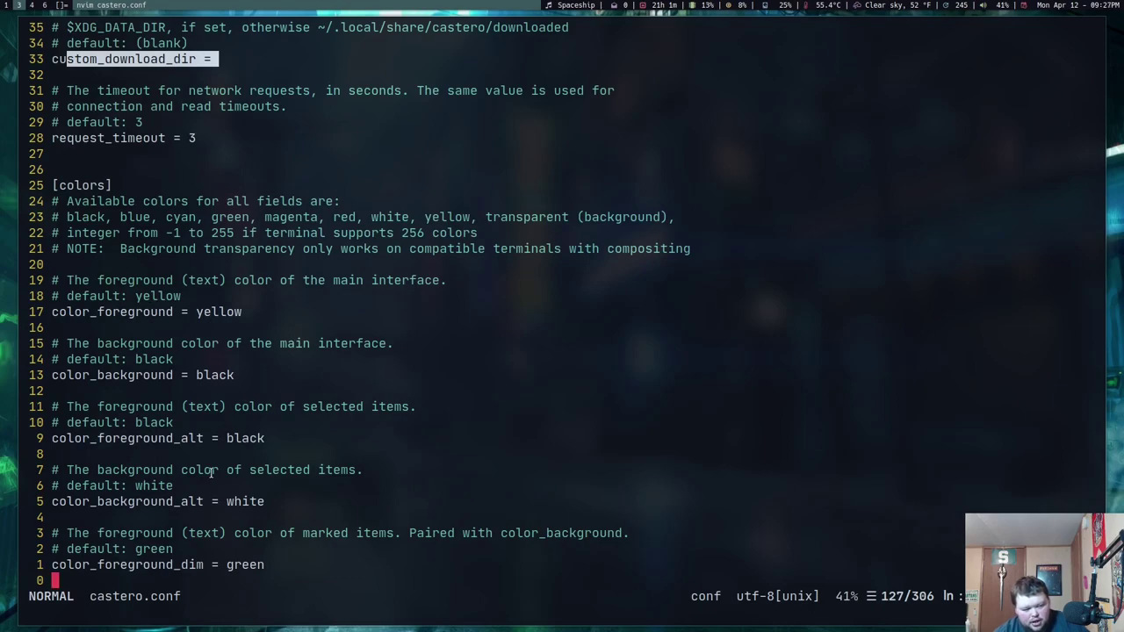
{"action": "scroll", "coordinate": [211, 473], "scroll_direction": "down", "scroll_amount": 9}
{"action": "scroll", "coordinate": [220, 473], "scroll_direction": "down", "scroll_amount": 2}
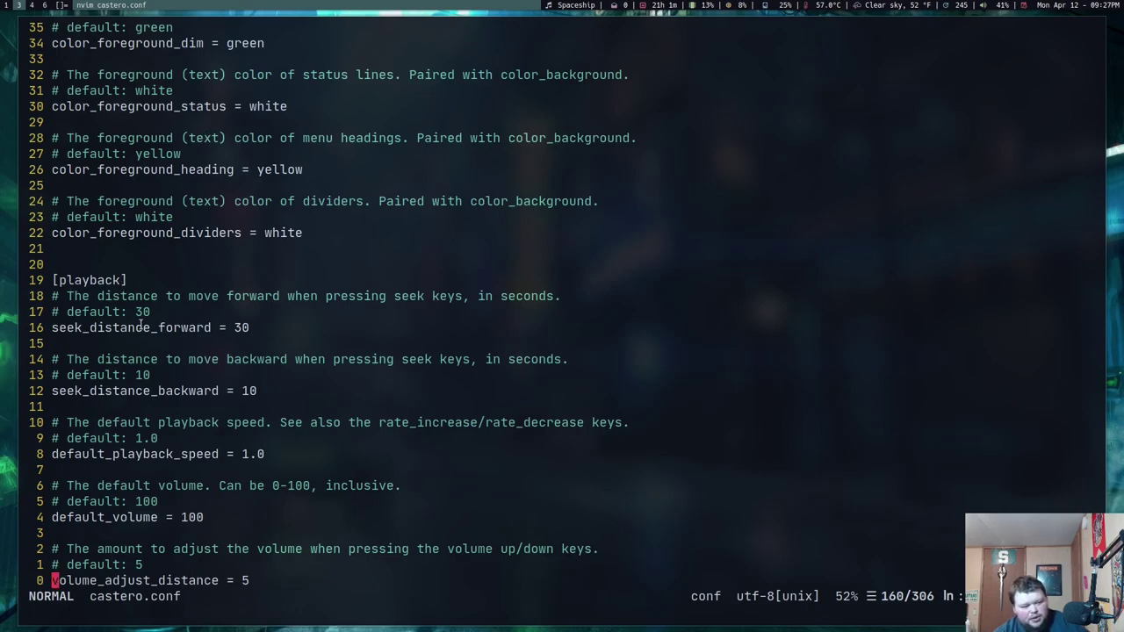
Examine the key bindings in castero.conf, going line by line from the playback and queue keys back up to key_reload_selected.
{"action": "scroll", "coordinate": [247, 305], "scroll_direction": "down", "scroll_amount": 20}
{"action": "scroll", "coordinate": [247, 304], "scroll_direction": "up", "scroll_amount": 9}
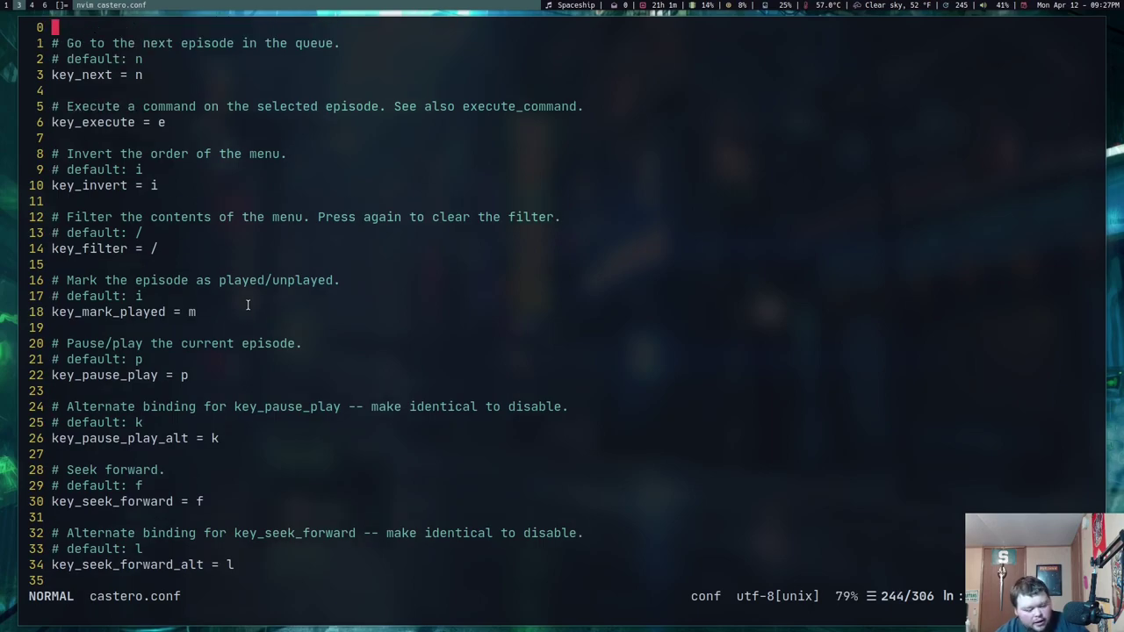
{"action": "key", "text": "k"}
{"action": "key", "text": "k"}
{"action": "key", "text": "k"}
{"action": "key", "text": "k"}
{"action": "key", "text": "k"}
{"action": "key", "text": "k"}
{"action": "key", "text": "k"}
{"action": "key", "text": "k"}
{"action": "key", "text": "k"}
{"action": "key", "text": "k"}
{"action": "key", "text": "k"}
{"action": "key", "text": "k"}
{"action": "key", "text": "k"}
{"action": "key", "text": "k"}
{"action": "key", "text": "k"}
{"action": "key", "text": "k"}
{"action": "key", "text": "k"}
{"action": "key", "text": "k"}
{"action": "key", "text": "k"}
{"action": "key", "text": "k"}
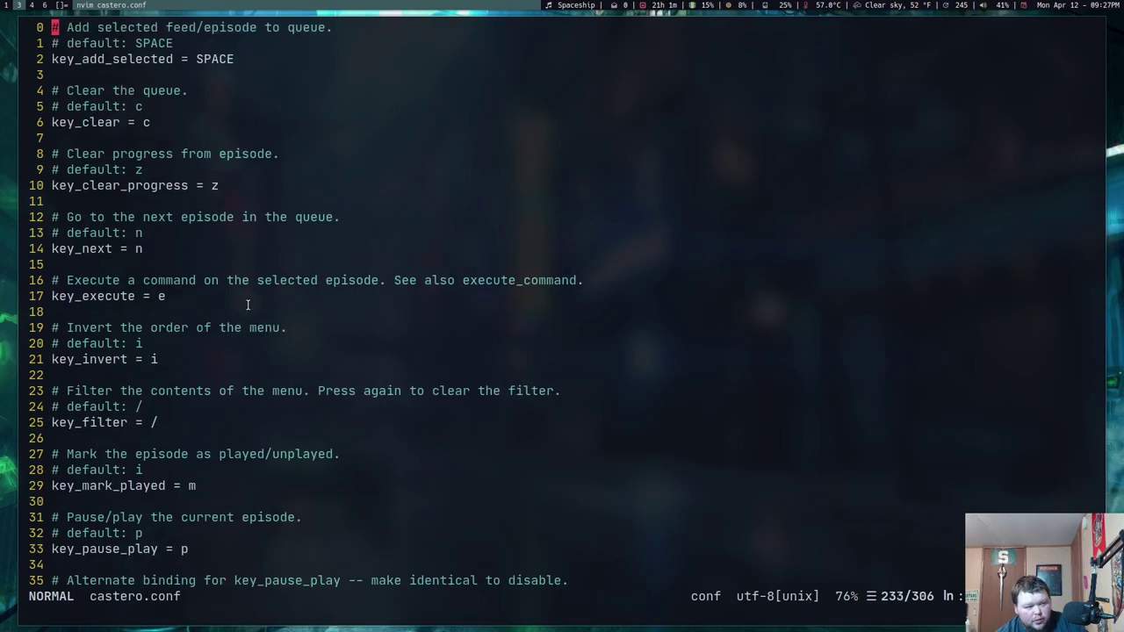
{"action": "key", "text": "k"}
{"action": "key", "text": "k"}
{"action": "key", "text": "k"}
{"action": "key", "text": "k"}
{"action": "key", "text": "k"}
{"action": "key", "text": "k"}
{"action": "key", "text": "k"}
{"action": "key", "text": "k"}
{"action": "key", "text": "k"}
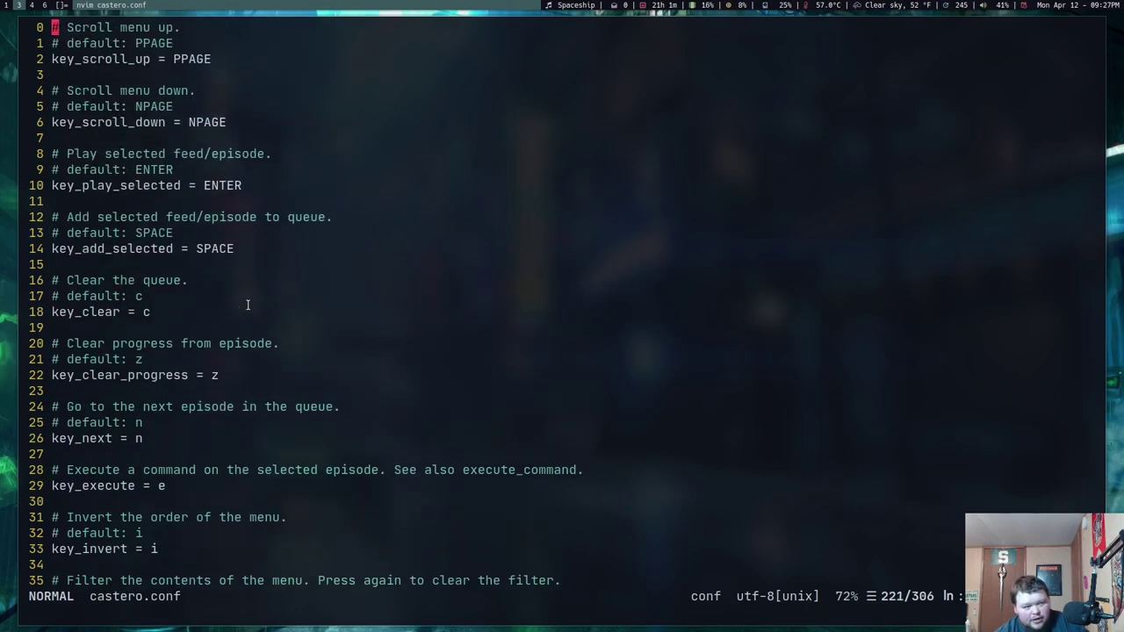
{"action": "key", "text": "k"}
{"action": "key", "text": "k"}
{"action": "key", "text": "k"}
{"action": "key", "text": "k"}
{"action": "key", "text": "k"}
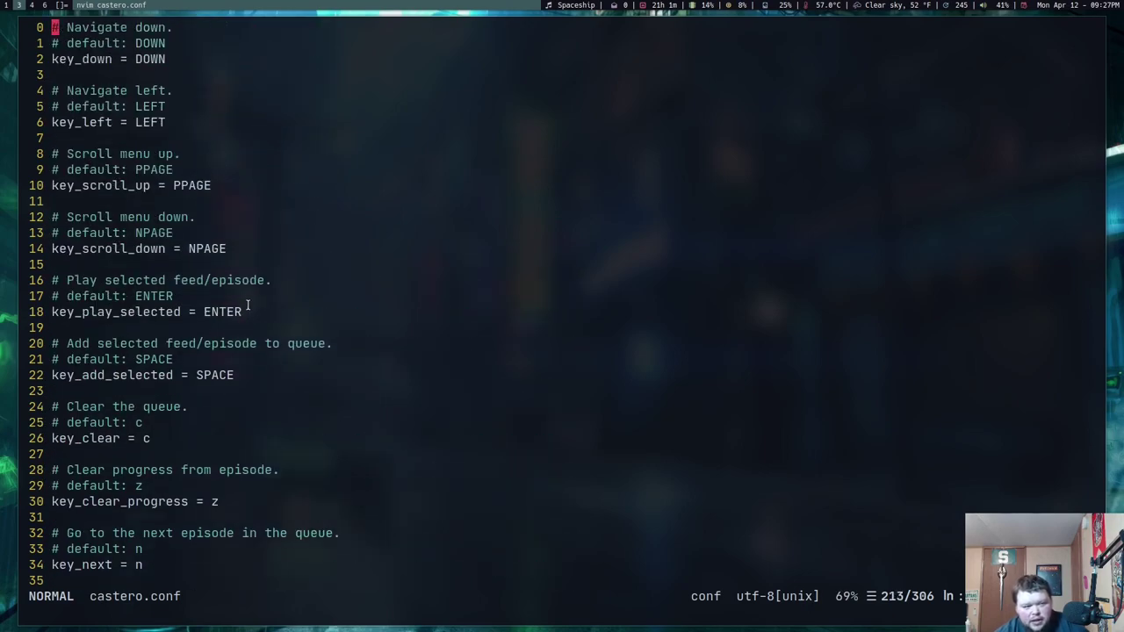
{"action": "key", "text": "k"}
{"action": "key", "text": "k"}
{"action": "key", "text": "k"}
{"action": "key", "text": "k"}
{"action": "key", "text": "k"}
{"action": "key", "text": "k"}
{"action": "key", "text": "k"}
{"action": "key", "text": "k"}
{"action": "key", "text": "k"}
{"action": "key", "text": "k"}
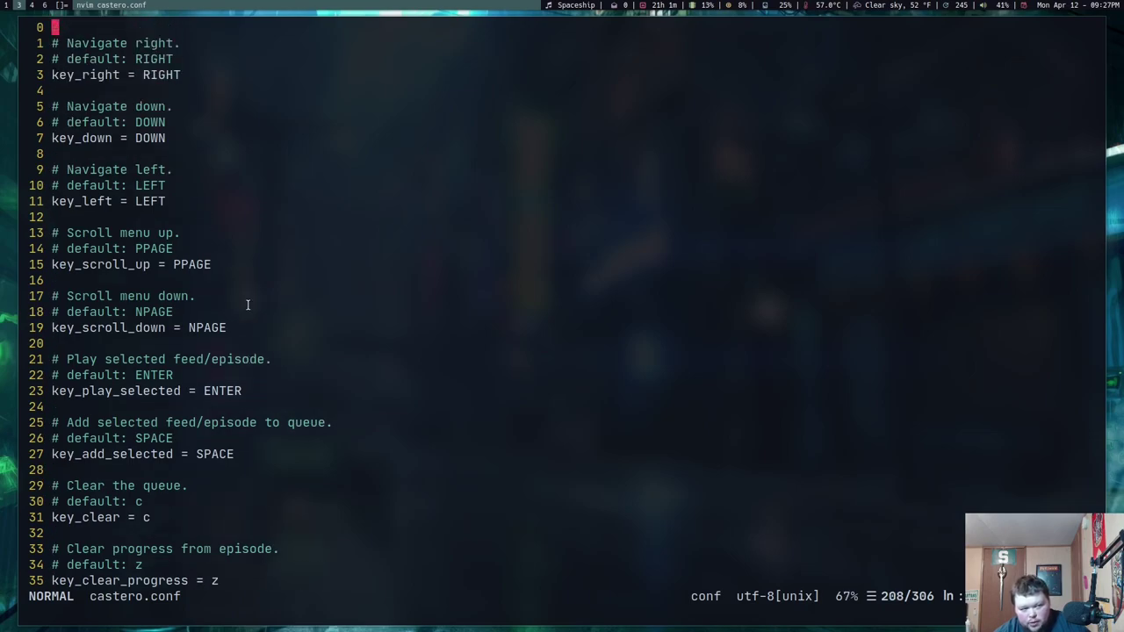
{"action": "key", "text": "k"}
{"action": "key", "text": "k"}
{"action": "key", "text": "k"}
{"action": "key", "text": "k"}
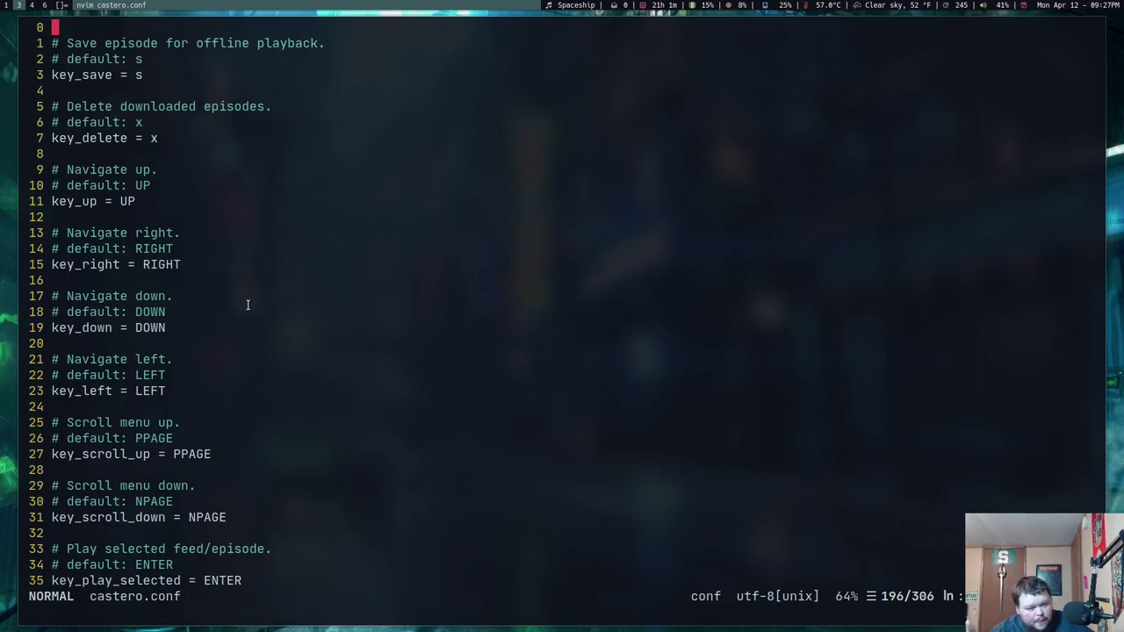
{"action": "key", "text": "k"}
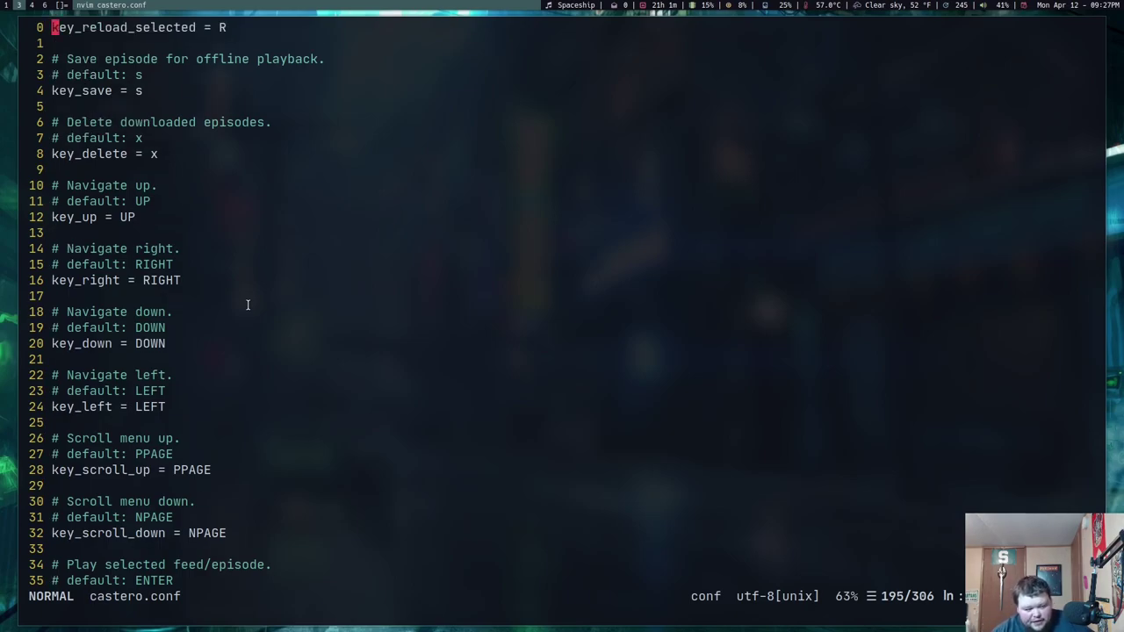